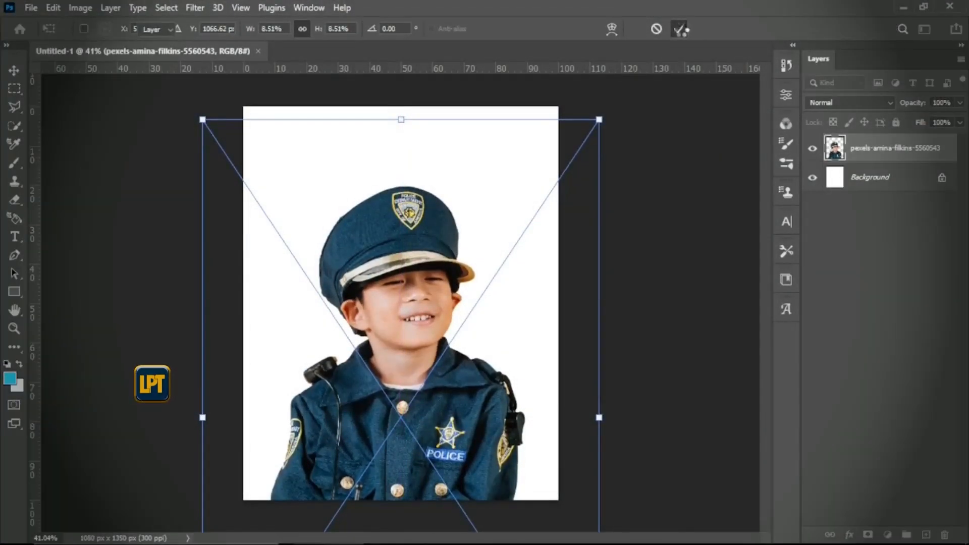
Step: Confirm the police-boy cutout's placement and place the blue light-streak image behind him, scaled to cover the canvas
click(681, 30)
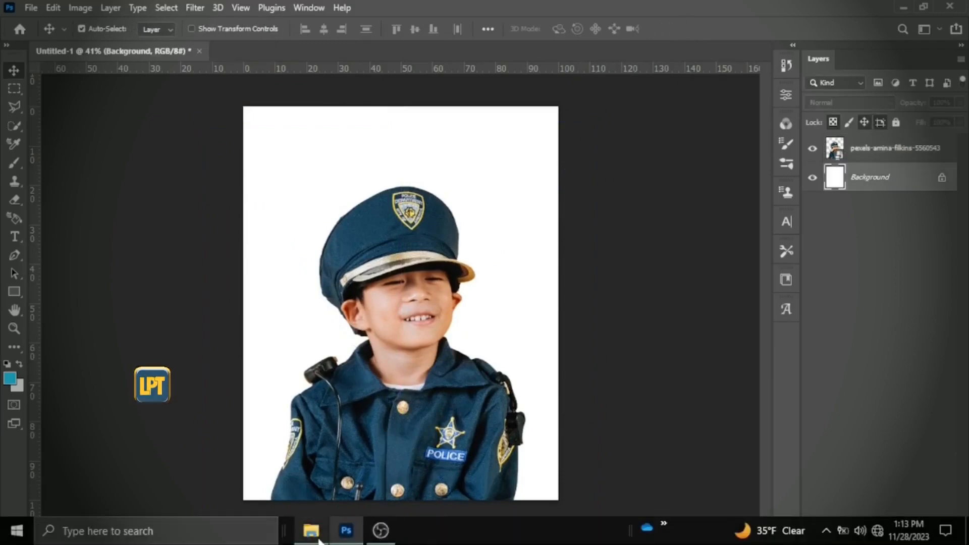
click(311, 541)
drag(694, 337, 399, 303)
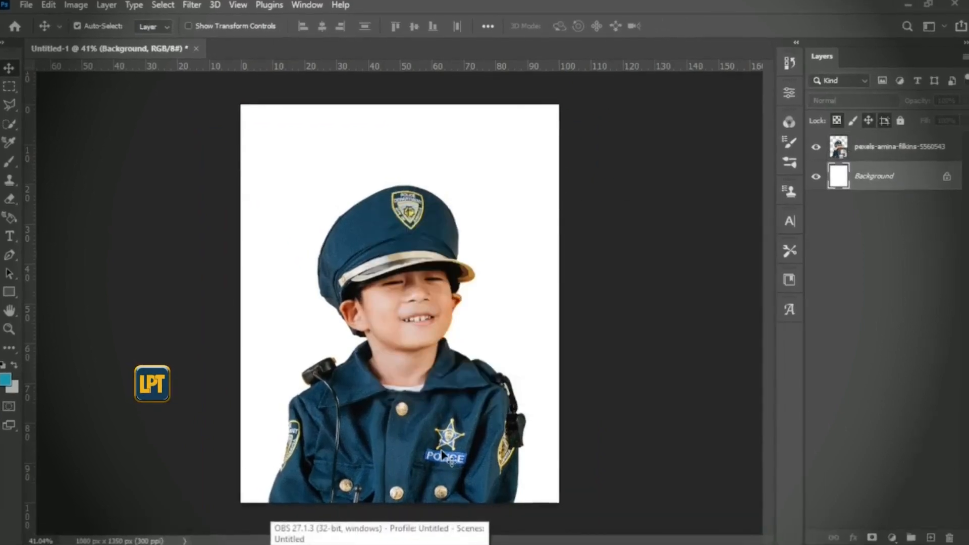
drag(550, 304, 560, 305)
click(690, 17)
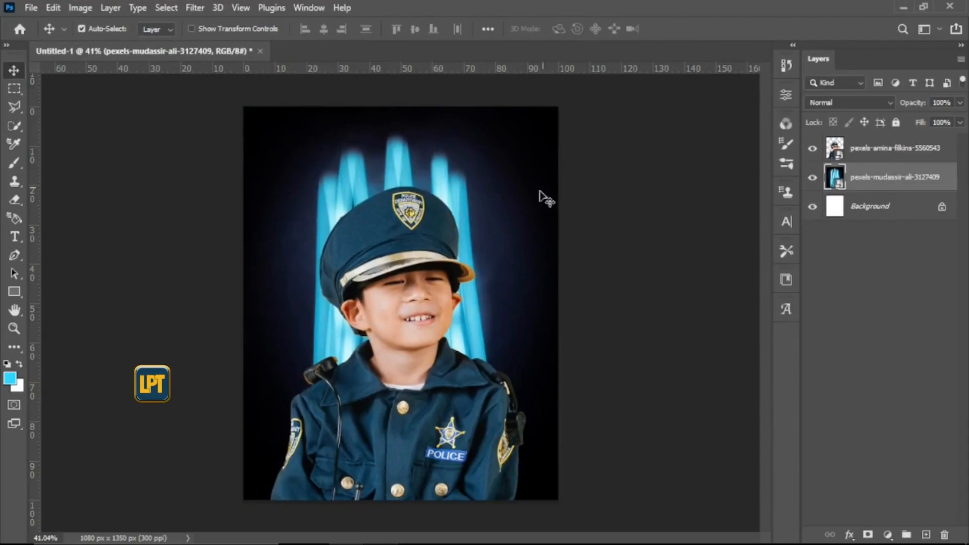
Step: Place the sand texture image between the boy and the blue light layer, scaled to about 7.11% to span the canvas width
mouse_move(383, 533)
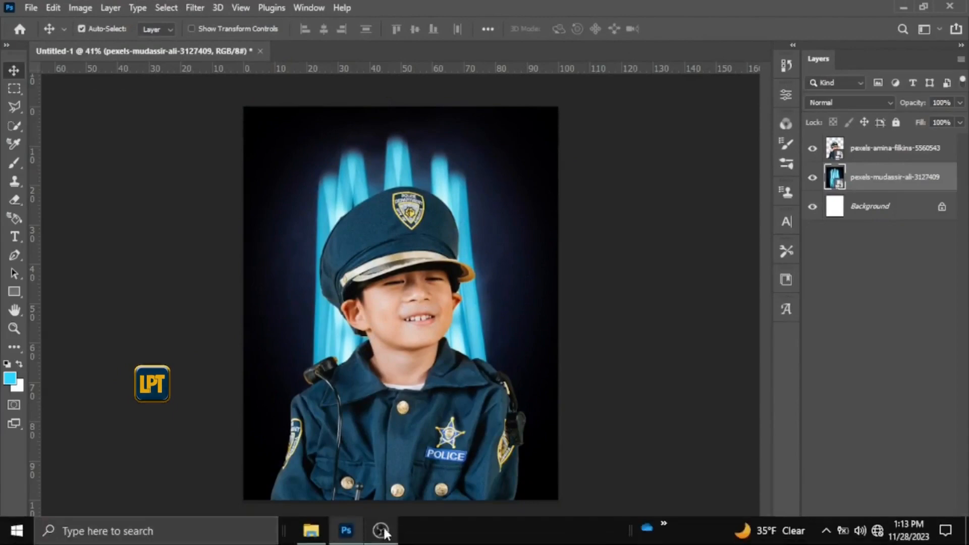
click(312, 533)
drag(600, 353, 437, 457)
drag(255, 304, 241, 304)
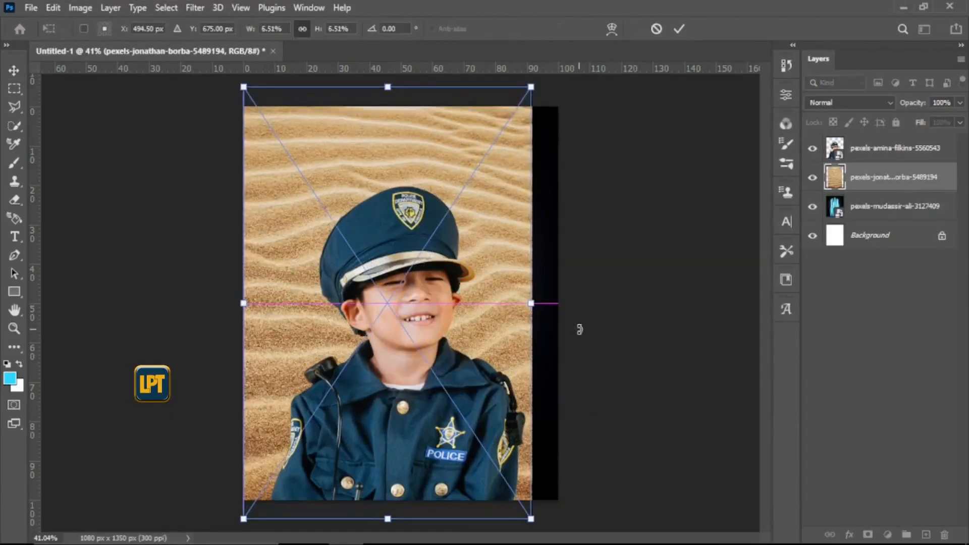
drag(533, 305, 558, 312)
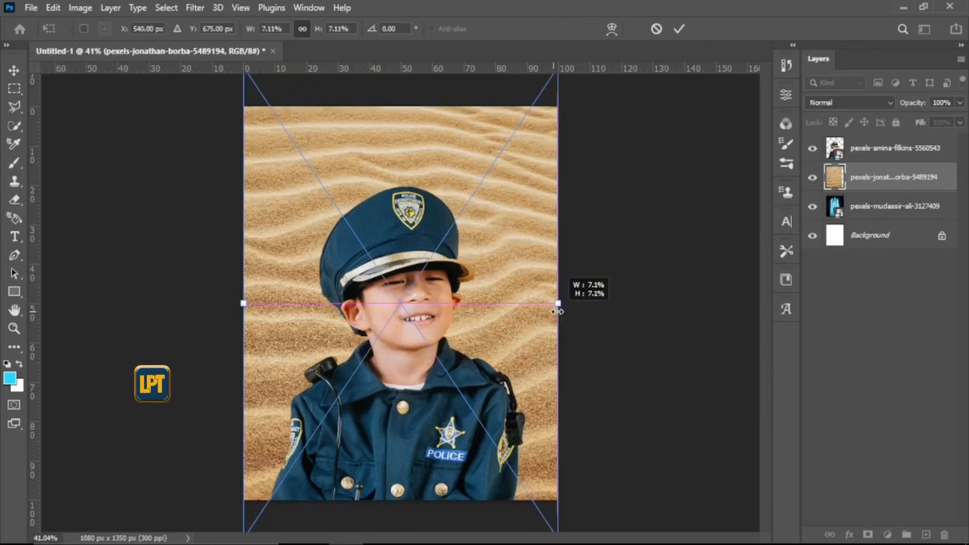
click(680, 29)
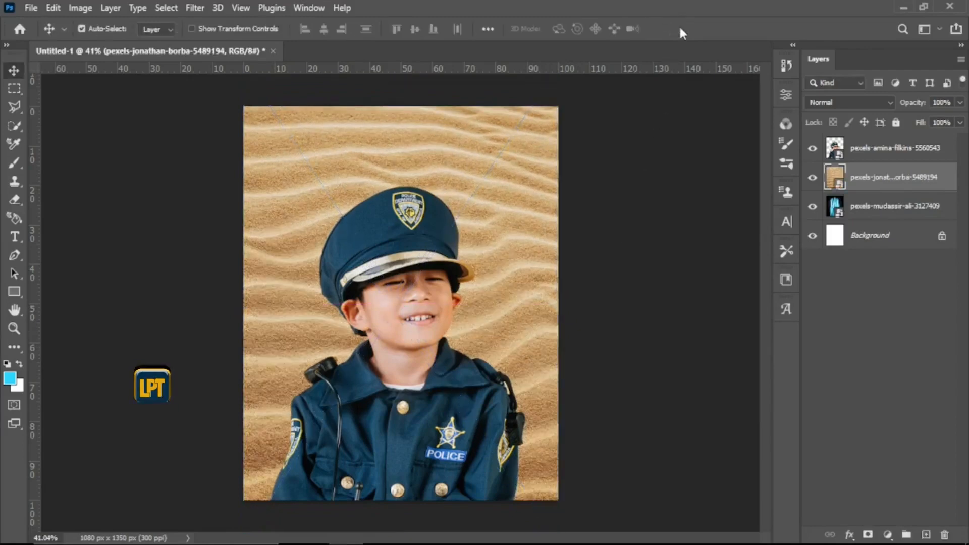
Step: Blend the sand texture layer in Soft Light mode at 29% opacity
click(859, 103)
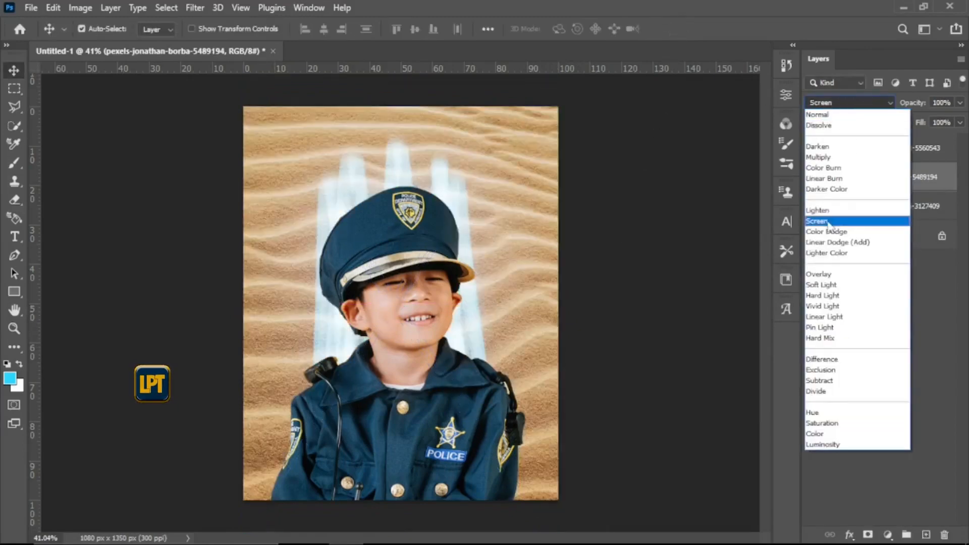
click(824, 286)
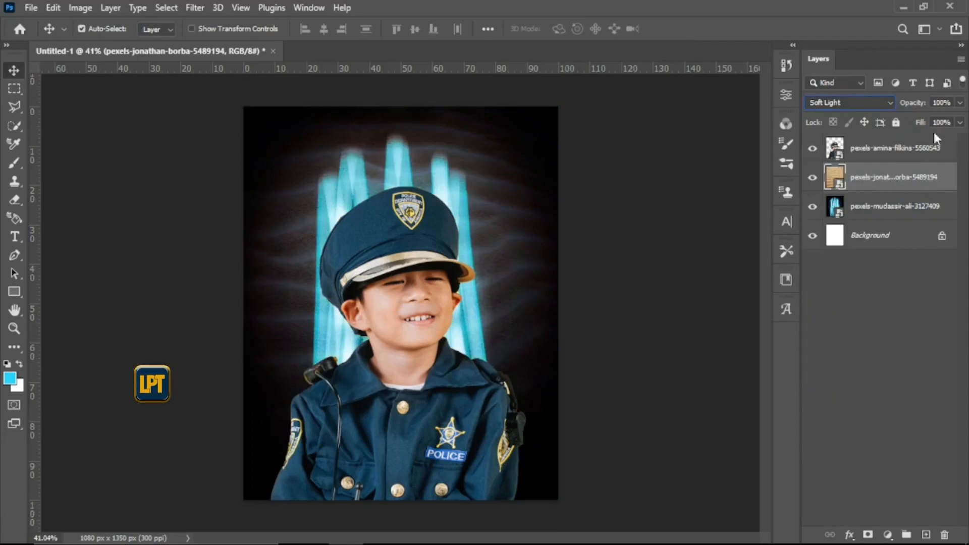
click(960, 103)
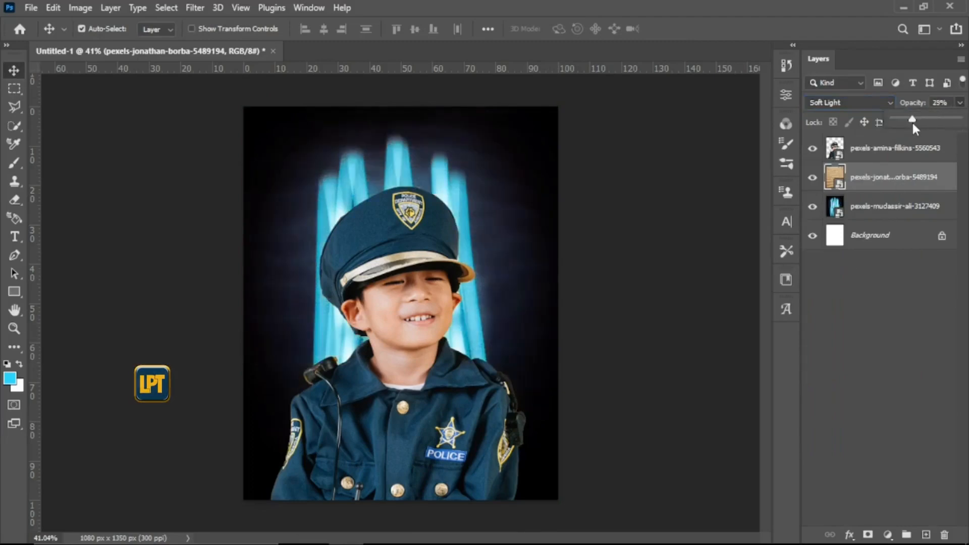
click(900, 179)
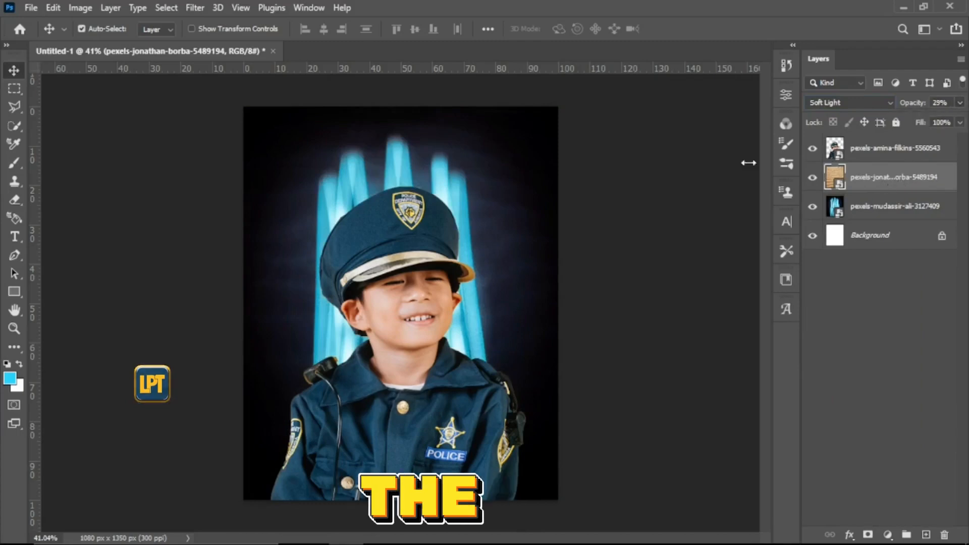
Step: Add a white Inner Glow to the boy layer in Normal mode with 100% opacity, 49 px size and 43% range
click(894, 148)
right_click(894, 148)
click(743, 28)
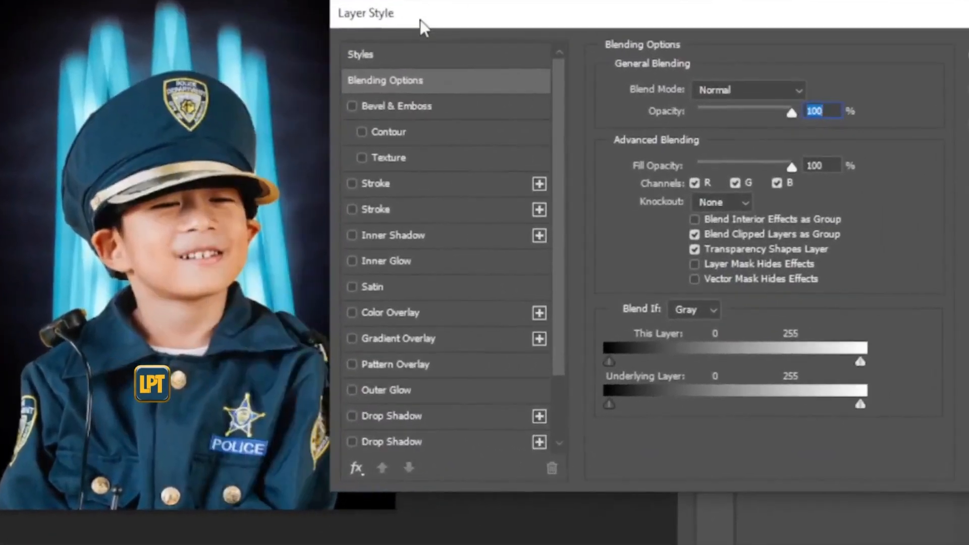
click(352, 261)
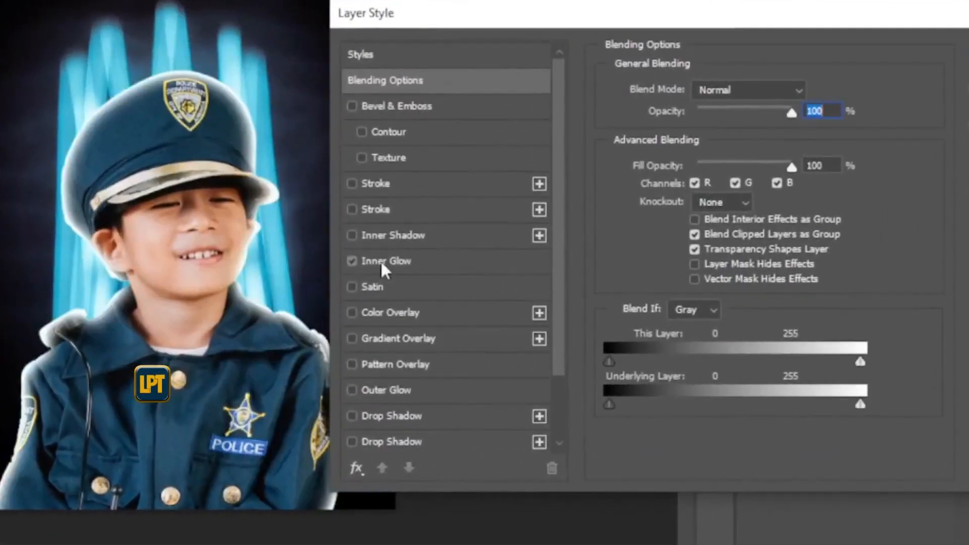
click(381, 260)
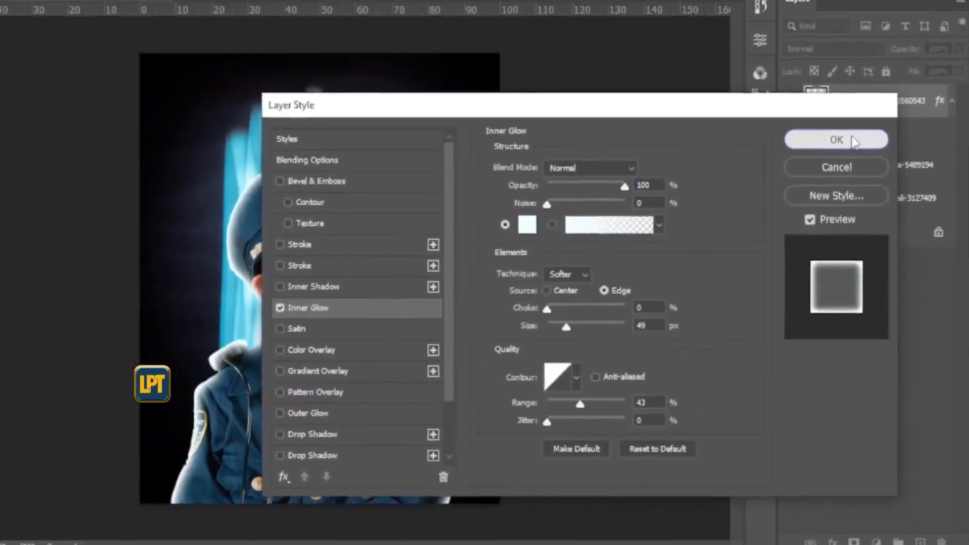
click(836, 140)
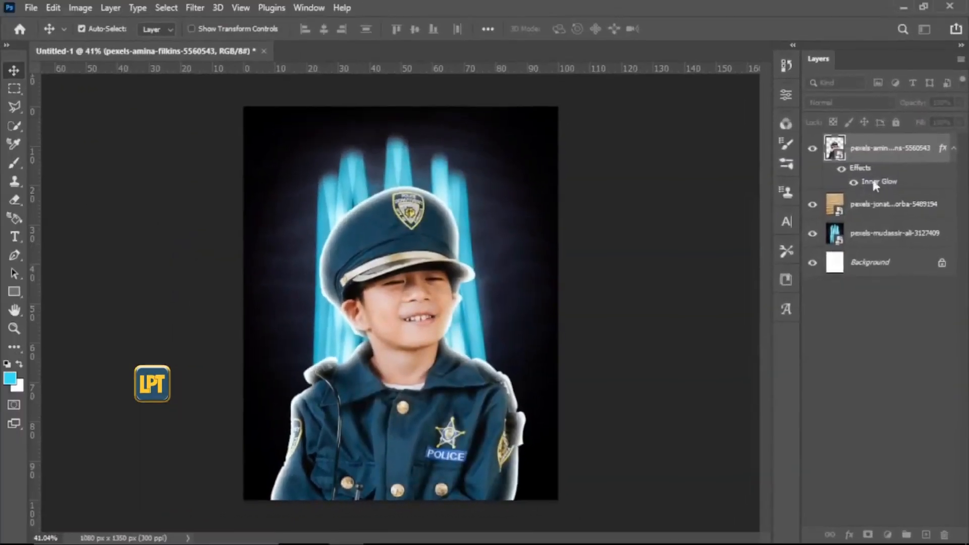
Step: Separate the boy's Inner Glow effect into its own layer and select that glow layer
right_click(948, 152)
click(897, 385)
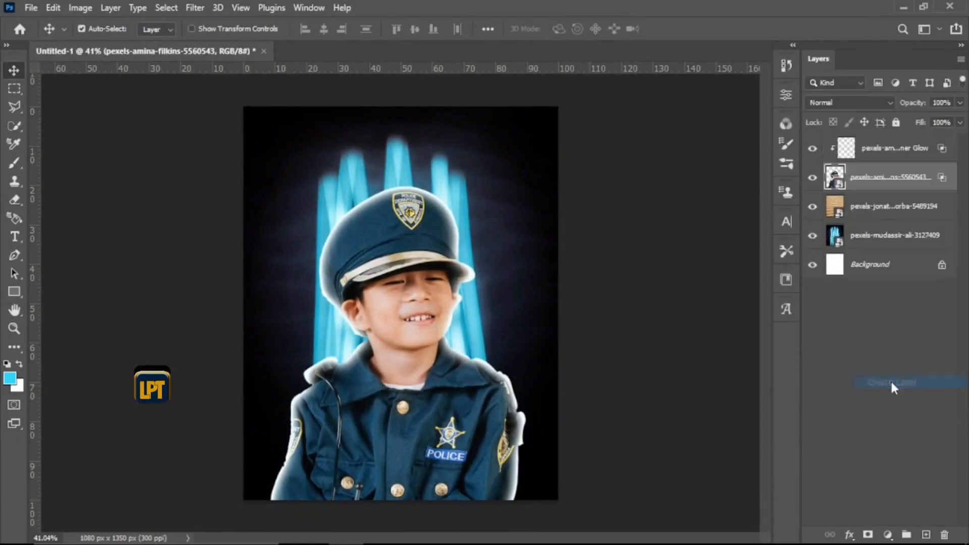
click(847, 150)
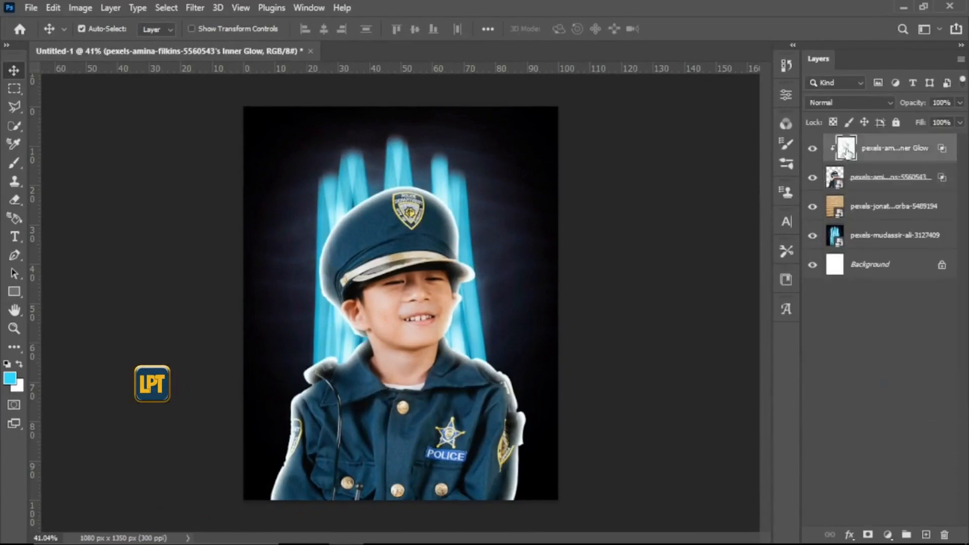
Step: Erase the glow around the boy's shoulders and radio with a soft Eraser, reducing the brush size to 90
key(e)
right_click(15, 201)
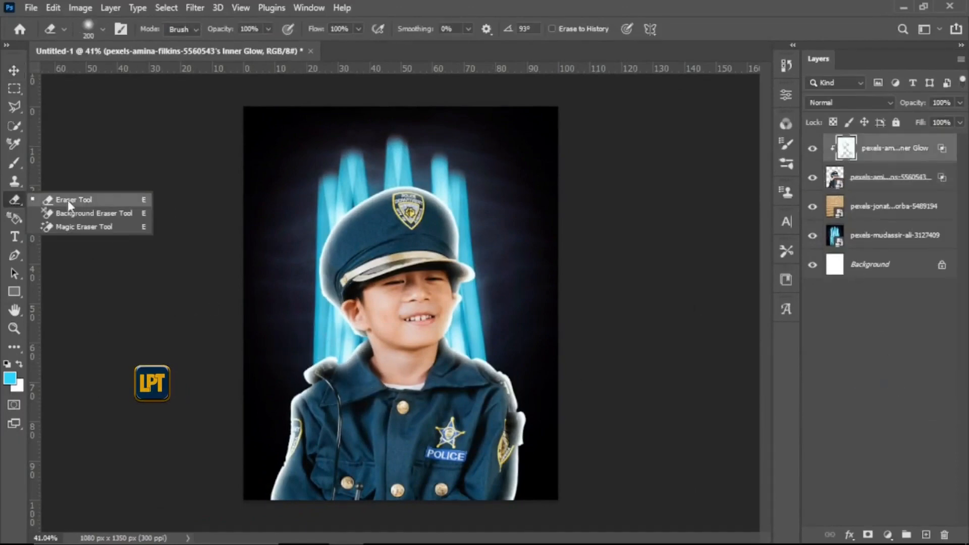
click(81, 202)
scroll(381, 413, up, 1)
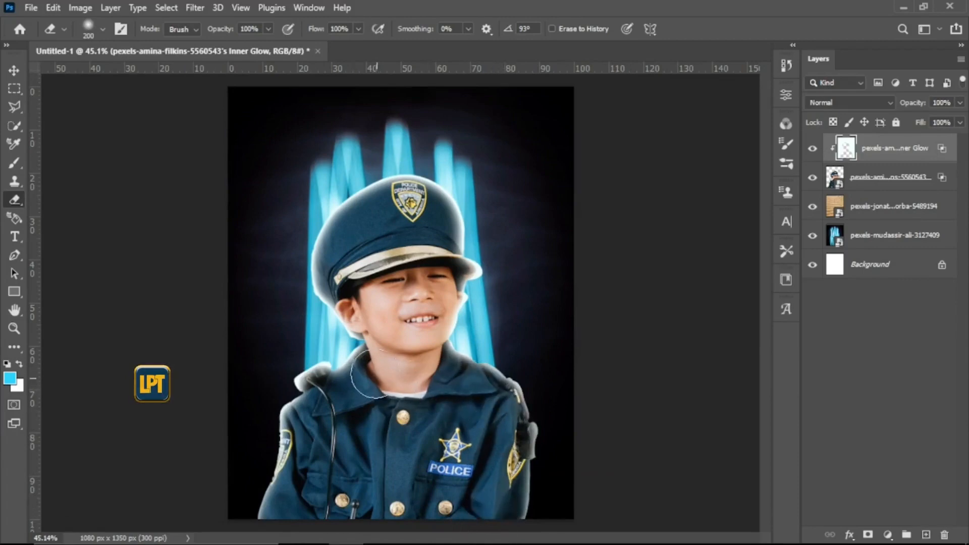
key(bracketleft)
key(bracketleft)
key(bracketleft)
key(bracketleft)
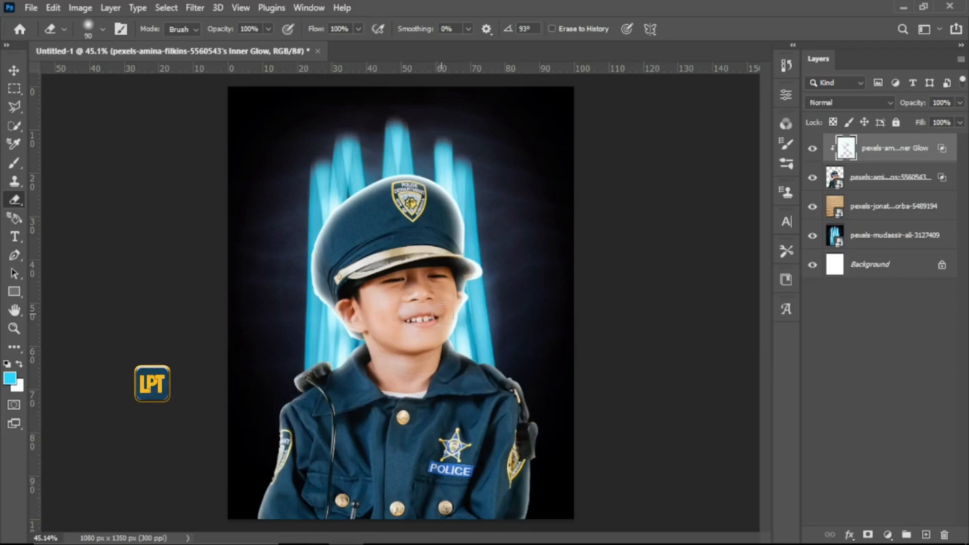
Step: Erase the glow along the top and back of the cap and around the nearby ear
click(18, 331)
drag(436, 266, 482, 266)
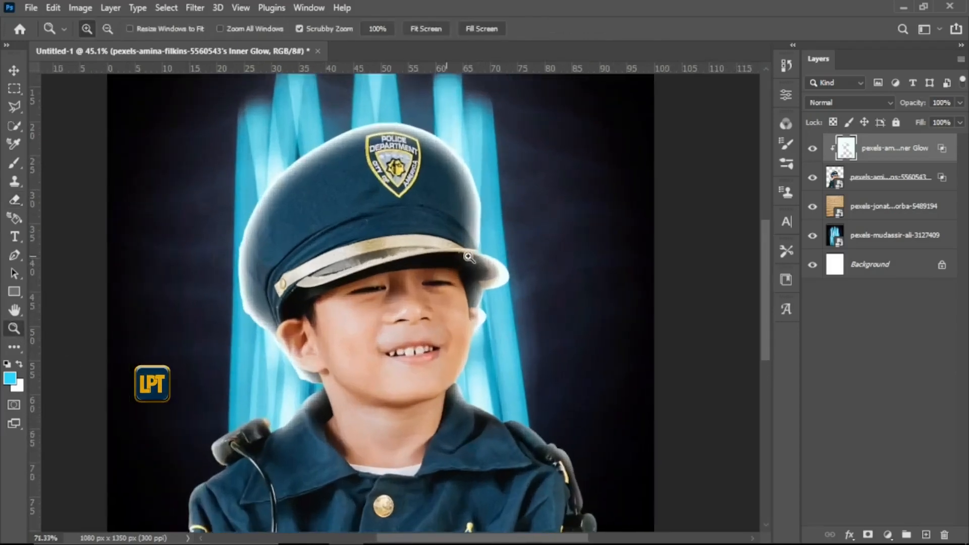
click(15, 201)
mouse_move(419, 169)
mouse_down()
mouse_move(348, 134)
mouse_move(438, 160)
mouse_move(374, 141)
mouse_move(263, 228)
mouse_move(255, 290)
mouse_move(315, 369)
mouse_move(326, 328)
mouse_up()
scroll(316, 393, down, 1)
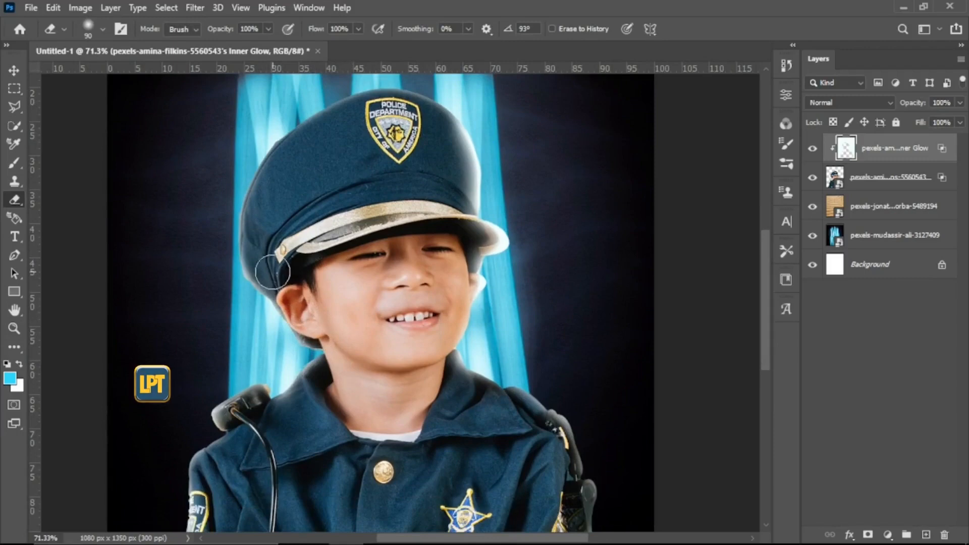
Step: Erase the glow from the collar and the shoulder below the cap's brim, and from the cap's front, brim and nearby ear
mouse_move(560, 457)
mouse_down()
mouse_move(497, 405)
mouse_move(443, 380)
mouse_up()
scroll(436, 413, up, 1)
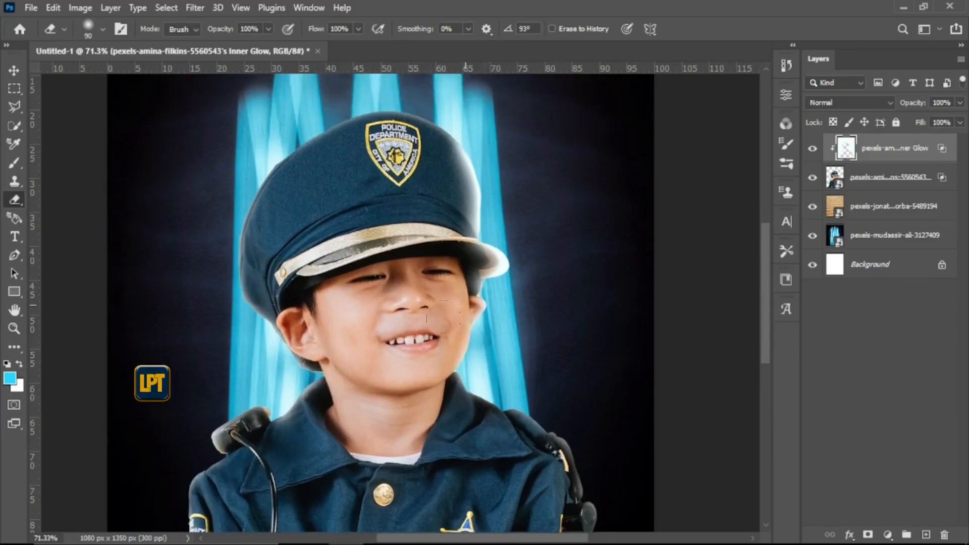
scroll(422, 349, up, 2)
mouse_move(448, 205)
mouse_down()
mouse_move(460, 253)
mouse_move(433, 208)
mouse_move(479, 304)
mouse_up()
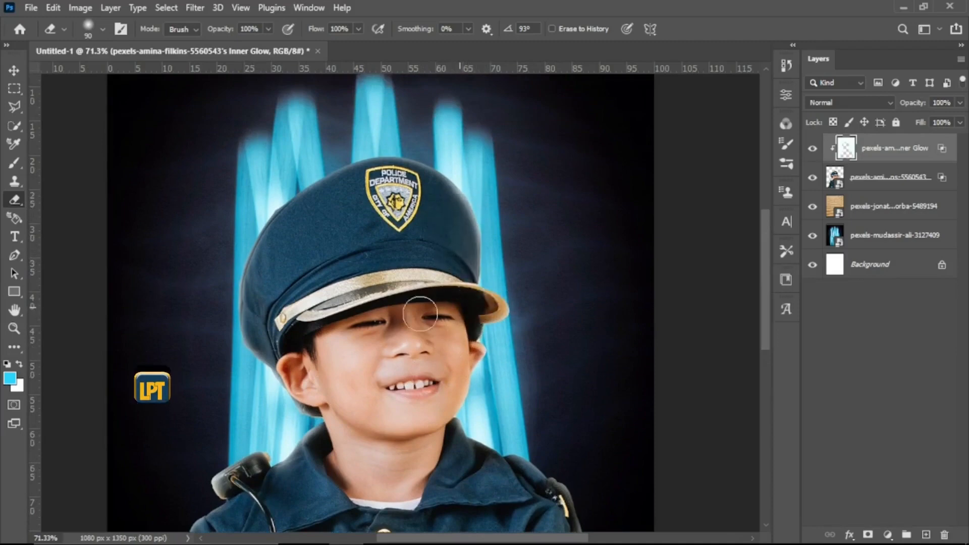
scroll(411, 319, down, 1)
scroll(293, 330, down, 1)
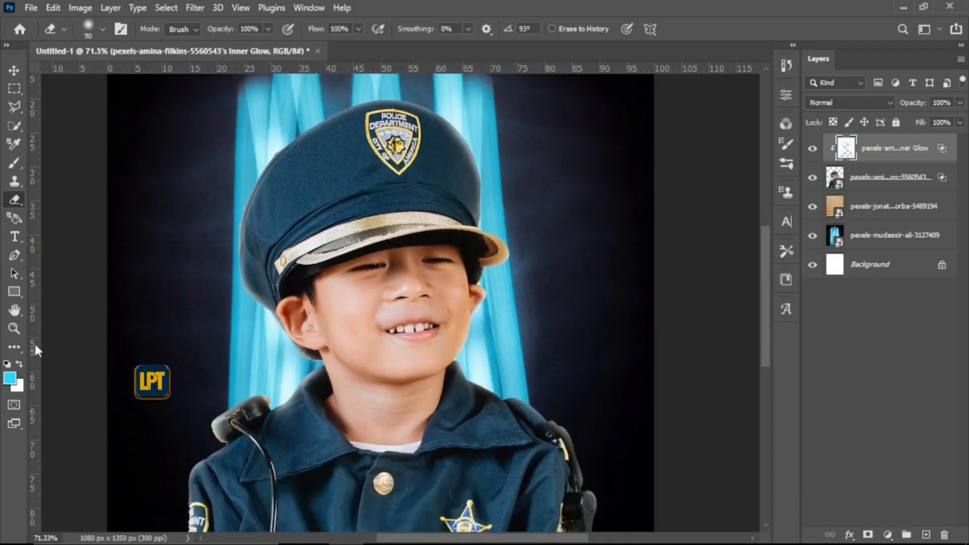
Step: Erase the leftover glow along the lower jacket and sleeves, and compare the image with the glow layer hidden and shown
click(15, 329)
drag(359, 346, 303, 356)
click(364, 357)
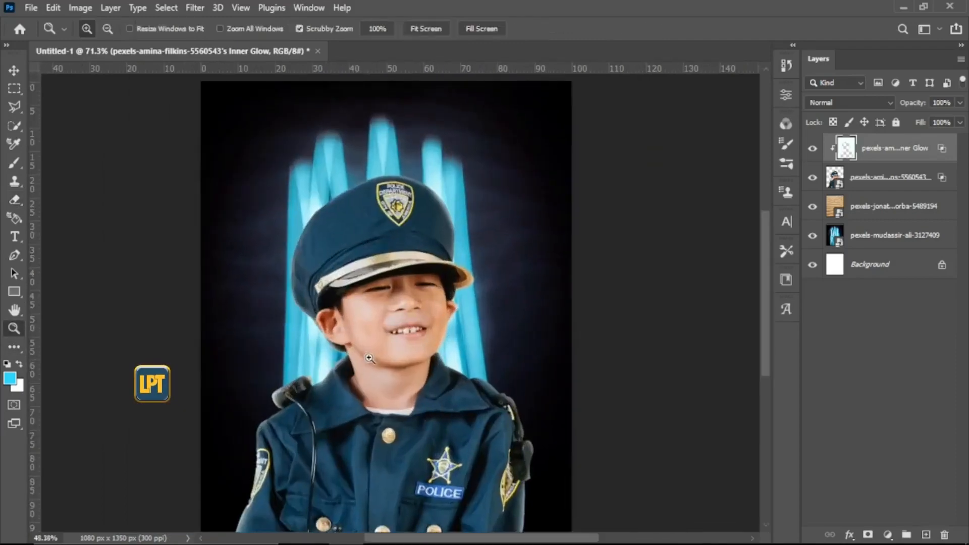
scroll(497, 392, down, 2)
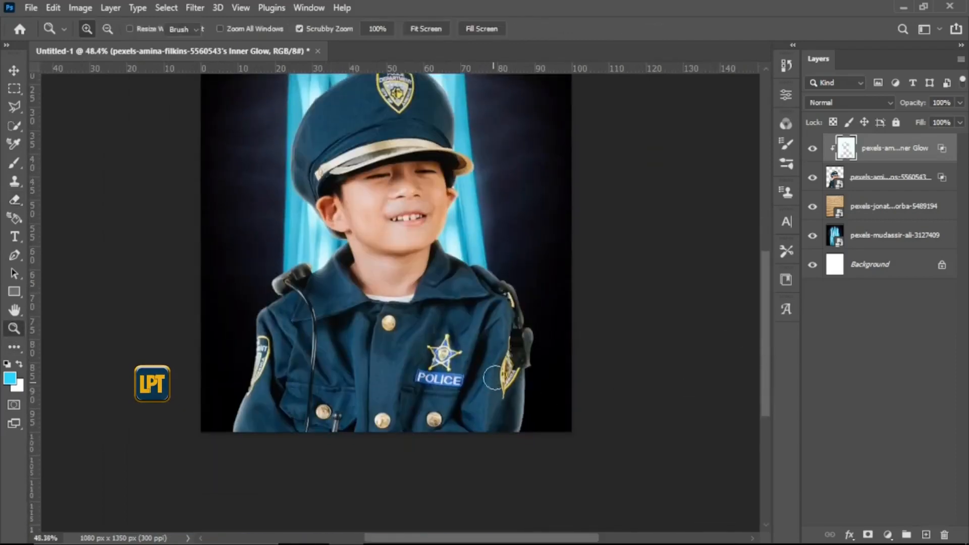
key(e)
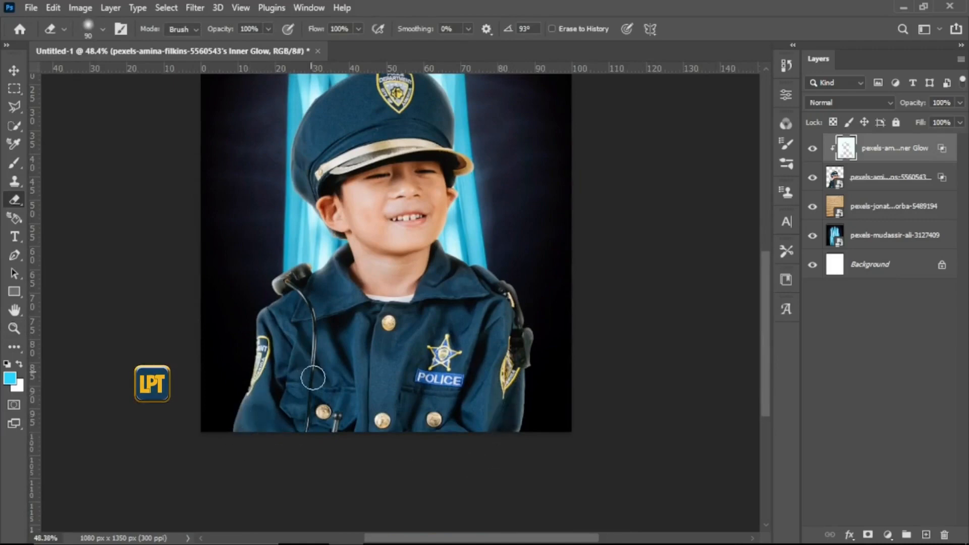
scroll(313, 378, up, 2)
scroll(340, 372, up, 4)
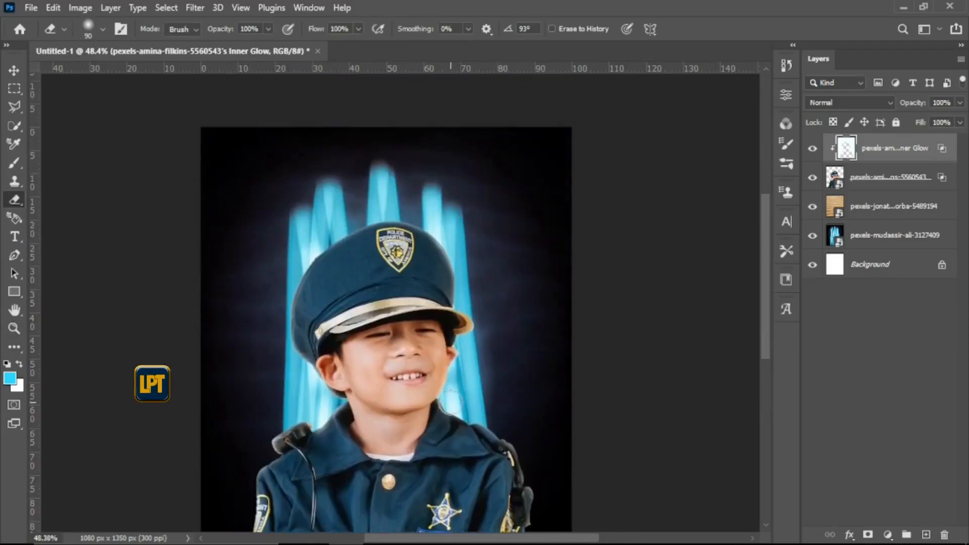
click(813, 149)
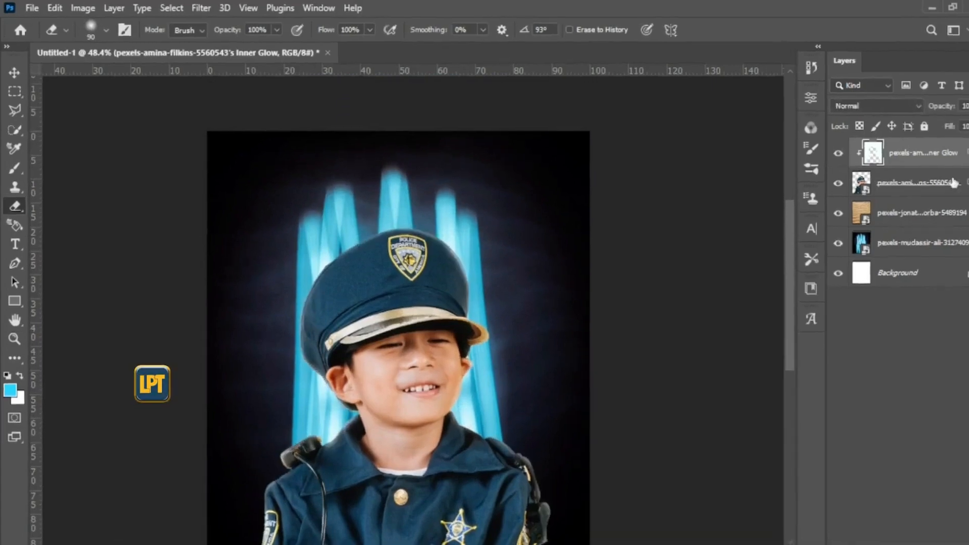
Step: Apply the Camera Raw Filter to the boy's photo layer with Noise Reduction 78, comparing before and after views
click(921, 178)
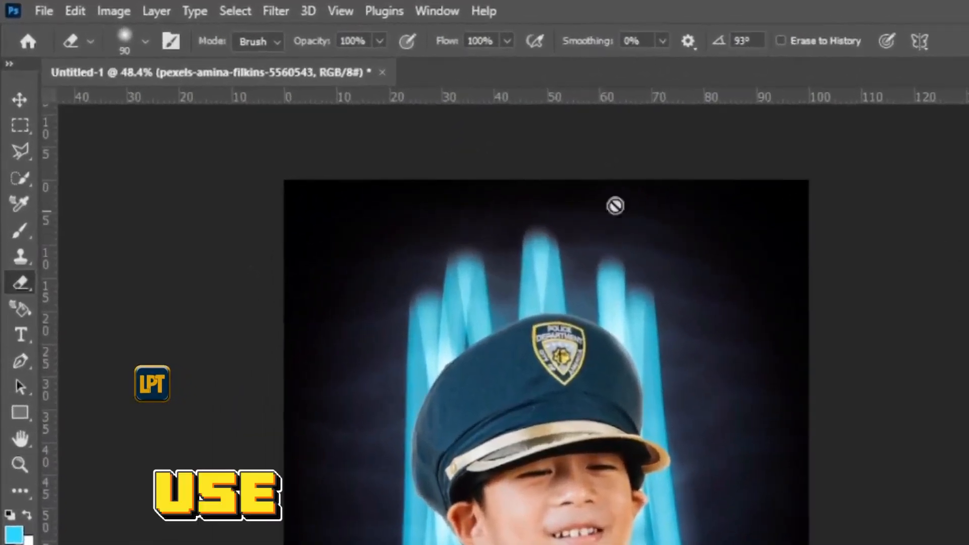
click(276, 11)
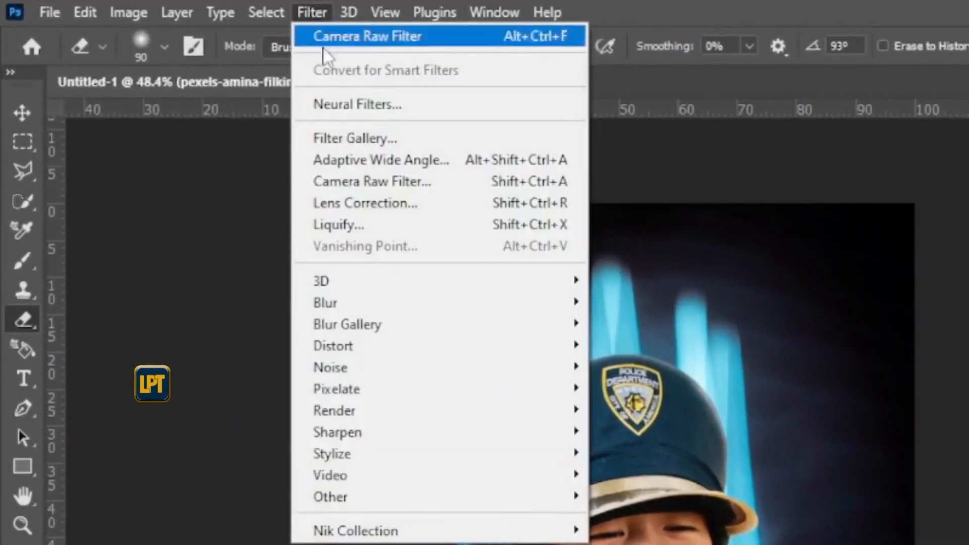
click(382, 189)
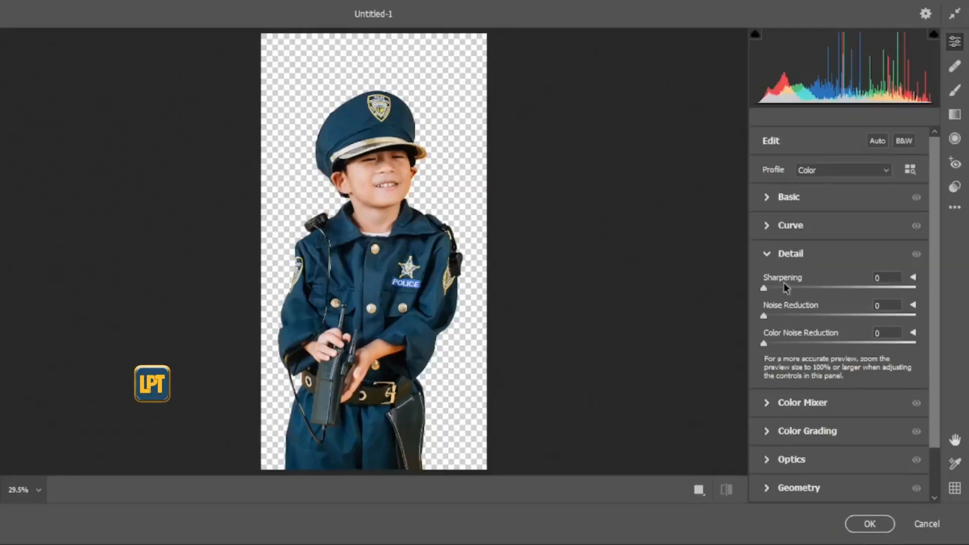
click(882, 316)
scroll(459, 187, up, 5)
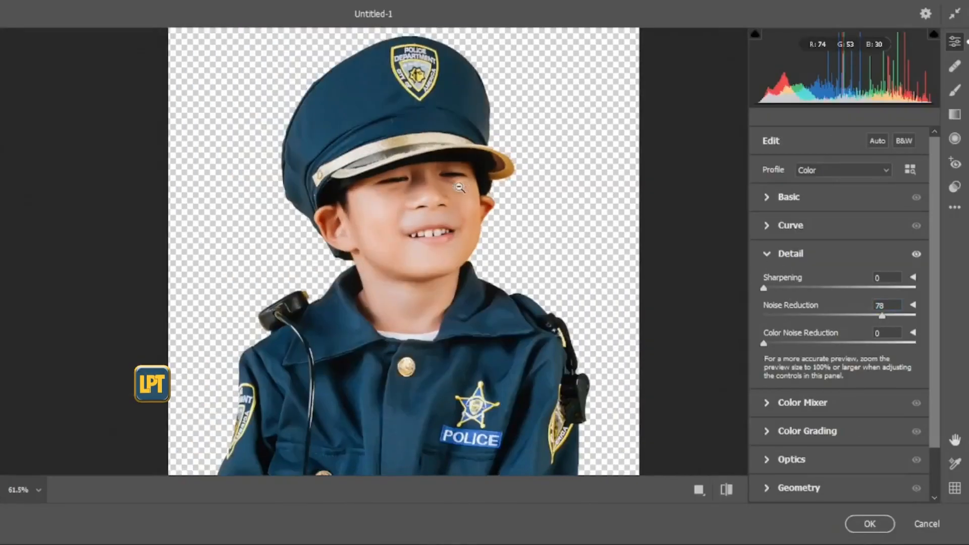
click(699, 490)
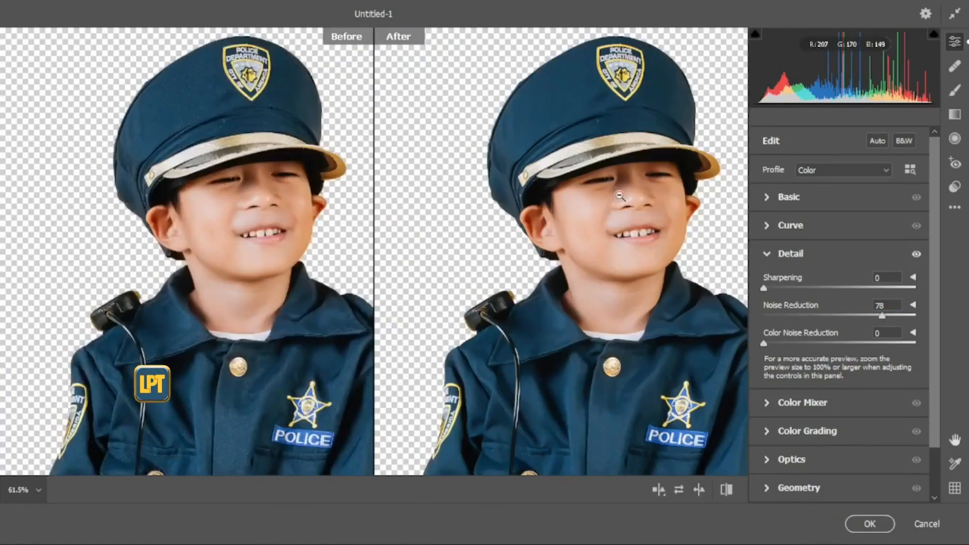
click(881, 316)
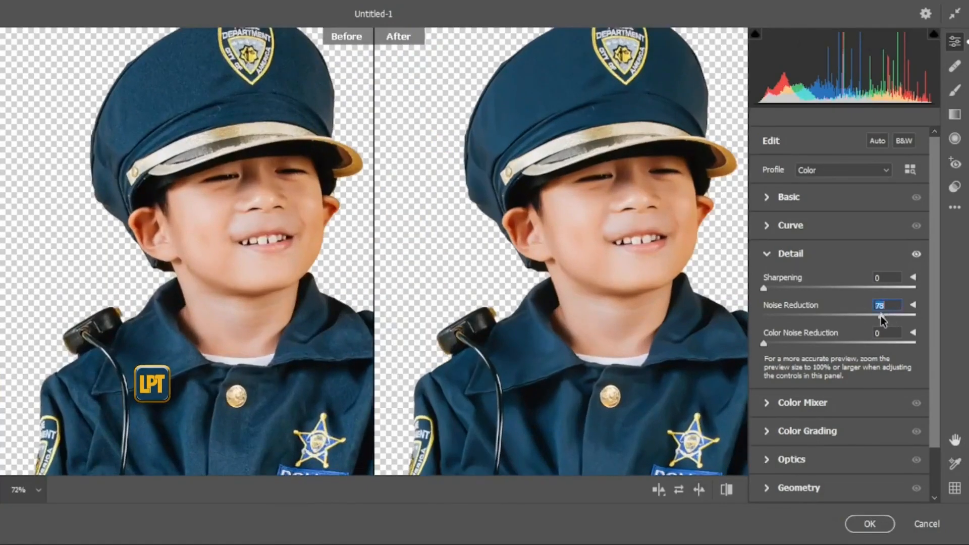
click(869, 523)
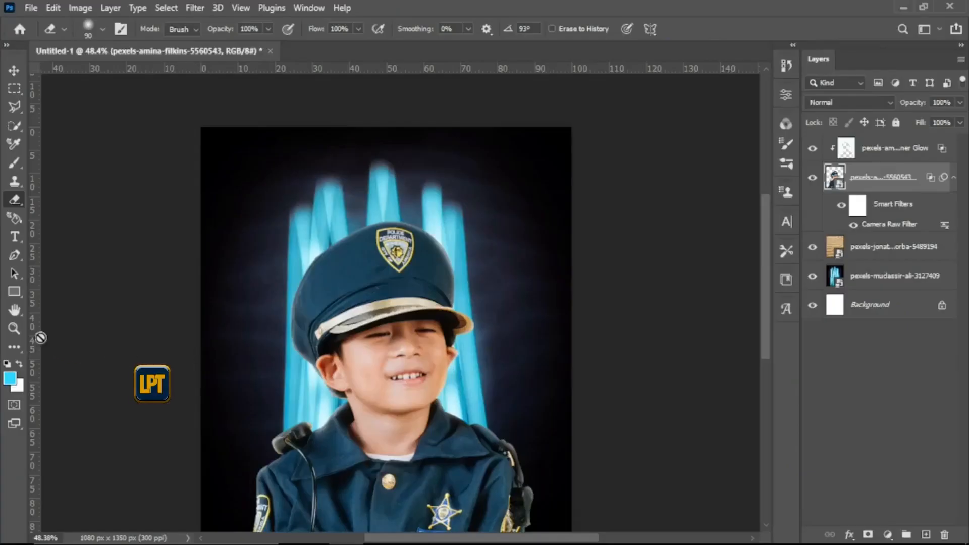
Step: Add a Hue/Saturation adjustment layer above the boy's glow layer and set its Saturation to +42
click(13, 330)
drag(571, 420, 473, 299)
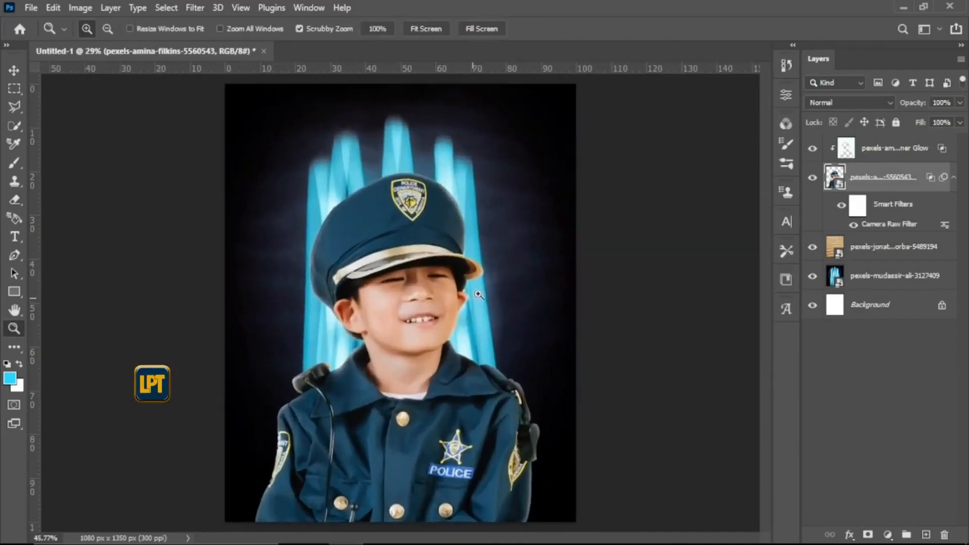
click(901, 156)
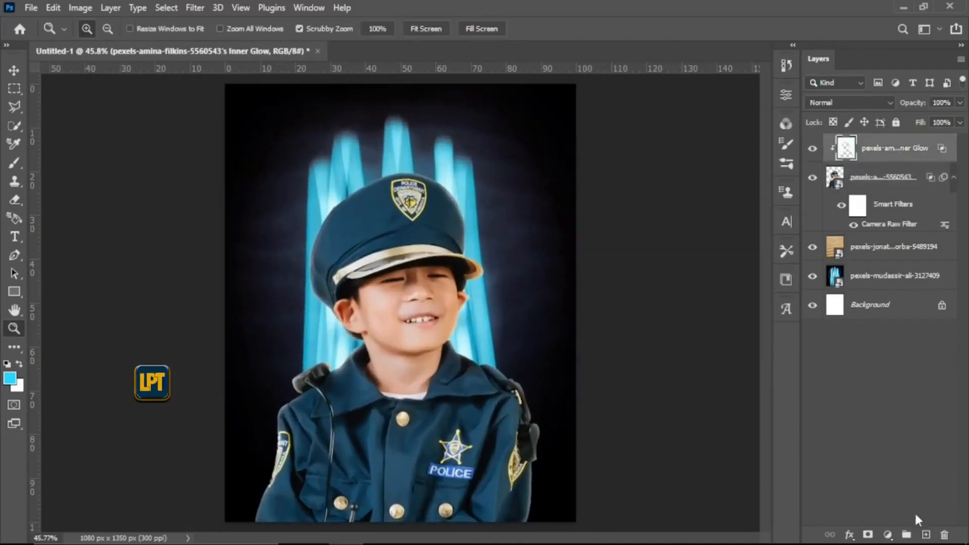
click(891, 535)
click(912, 394)
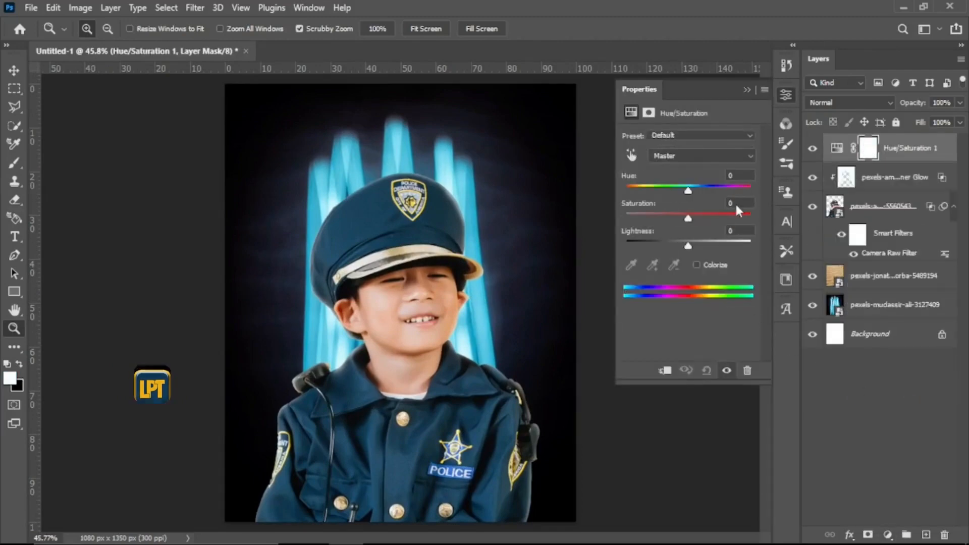
text(42)
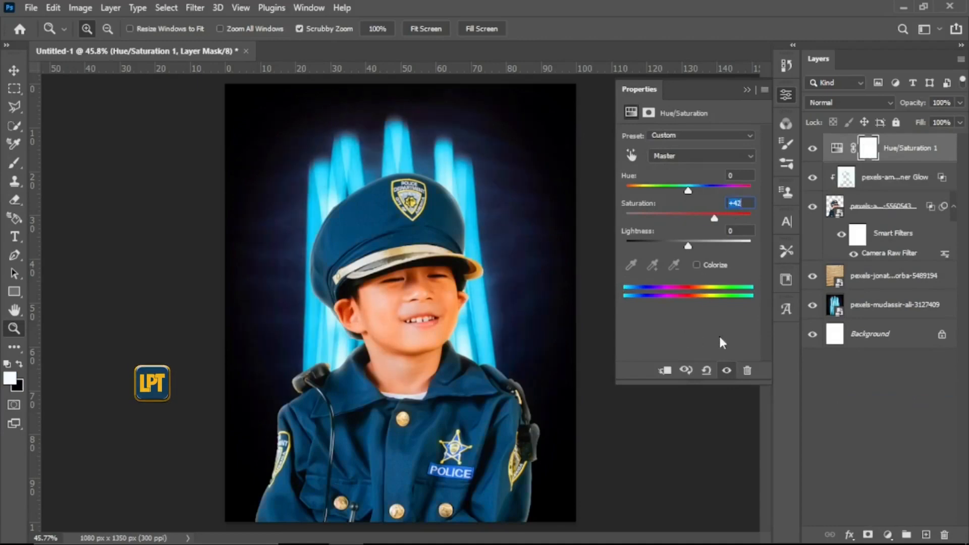
click(786, 95)
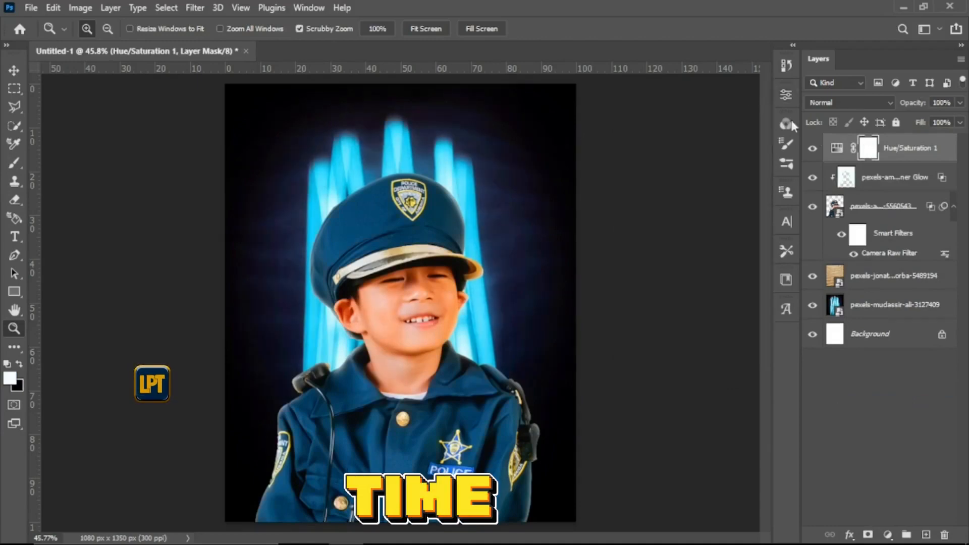
Step: Add a Color Lookup adjustment layer above Hue/Saturation and apply a Fuji F125 Kodak 3D LUT
click(888, 535)
click(891, 457)
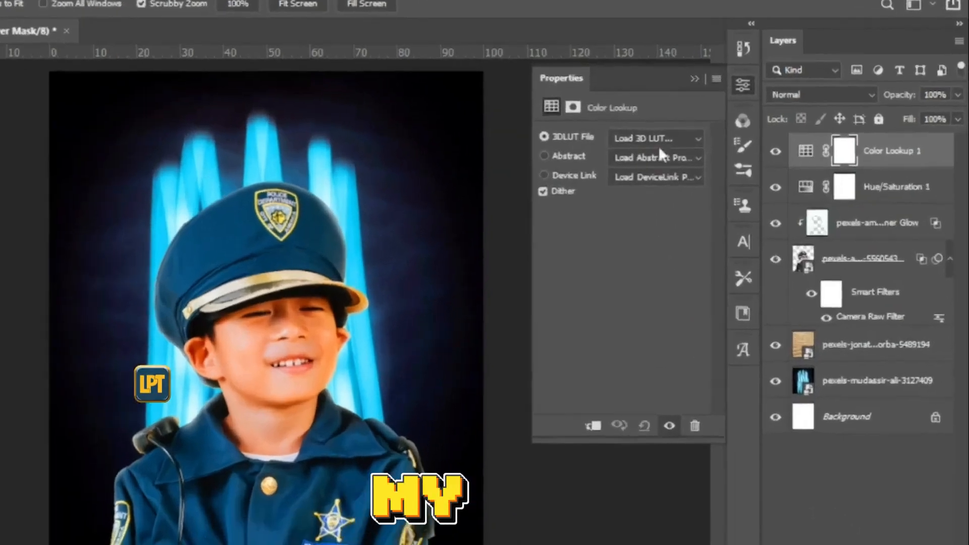
click(712, 137)
scroll(620, 146, down, 1)
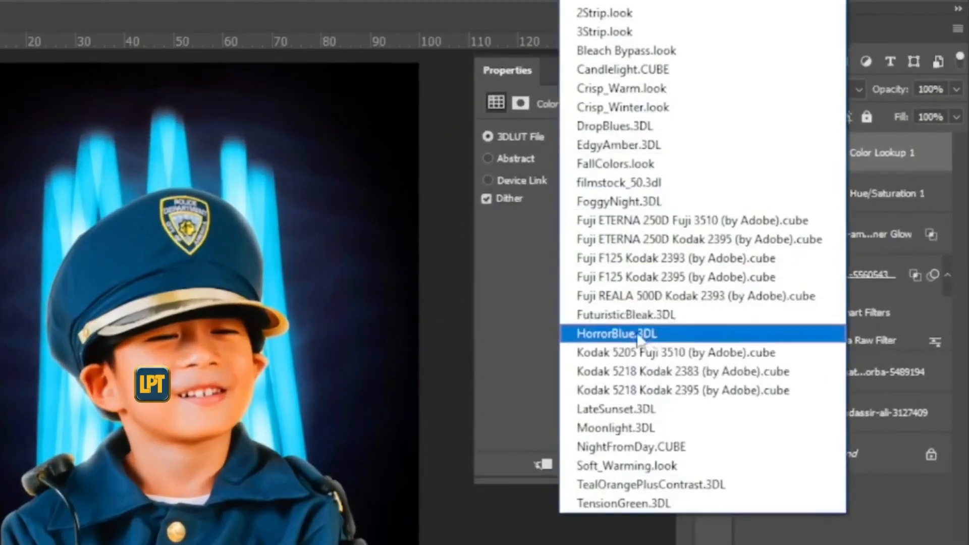
click(649, 281)
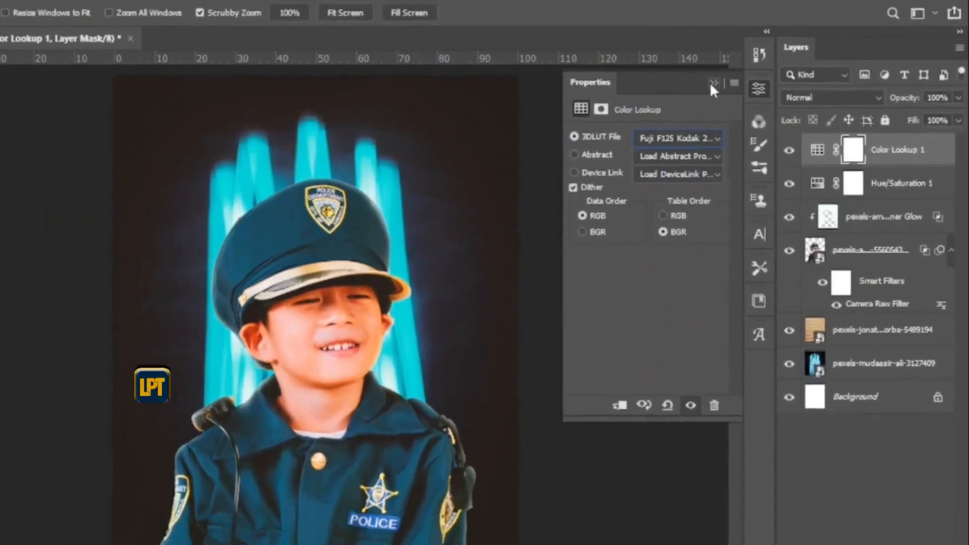
click(657, 71)
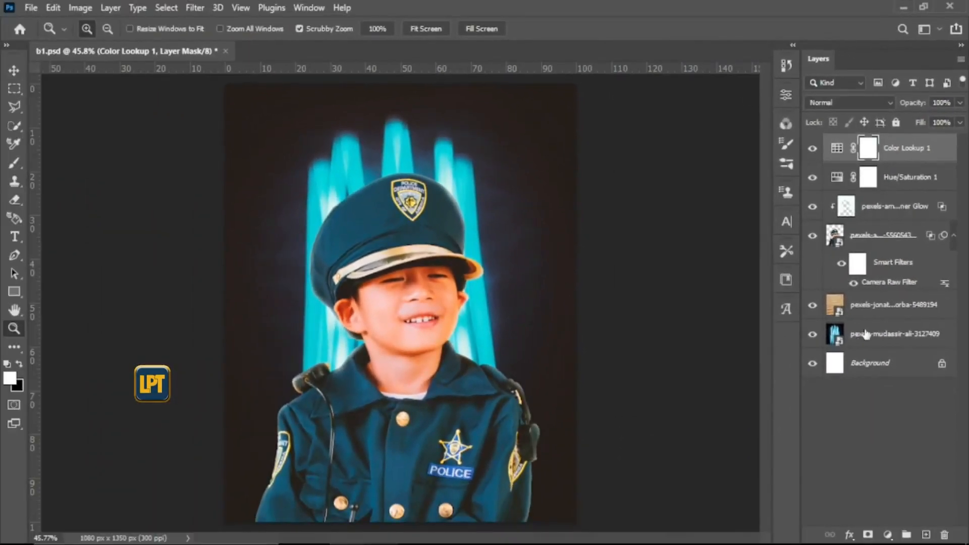
Step: Scale the blue light background layer to 13.78% and move it down behind the boy to X 540 px, Y 784.22 px
click(866, 335)
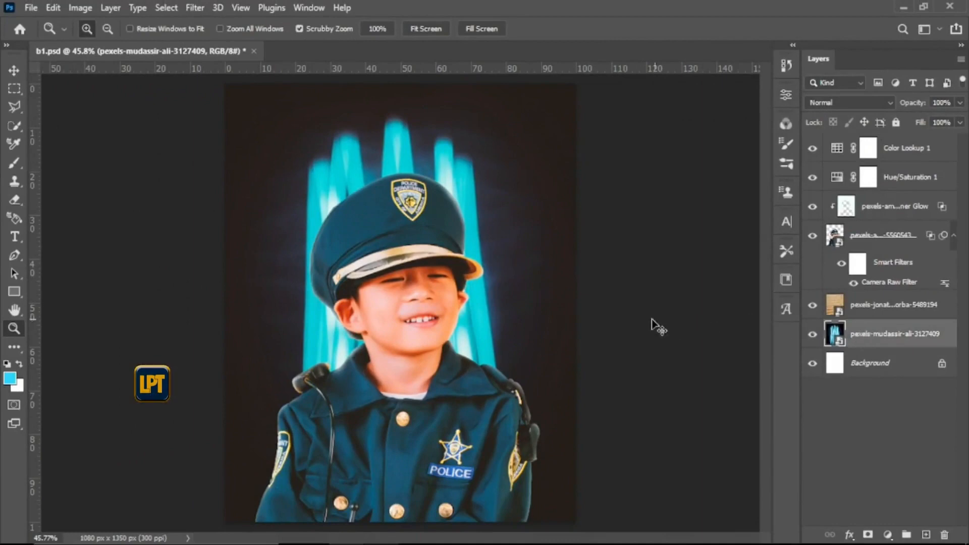
key(ctrl+t)
drag(225, 303, 114, 304)
drag(587, 302, 679, 303)
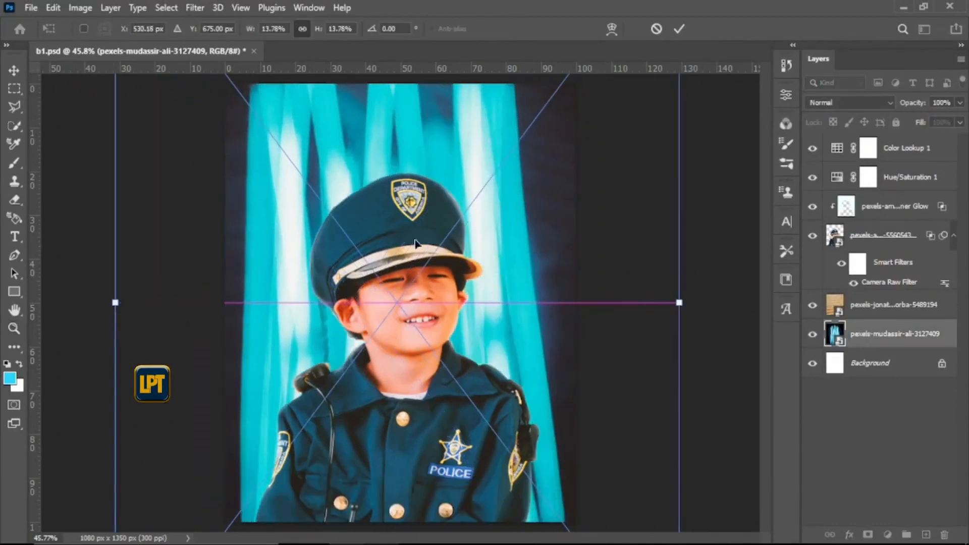
drag(415, 244, 427, 279)
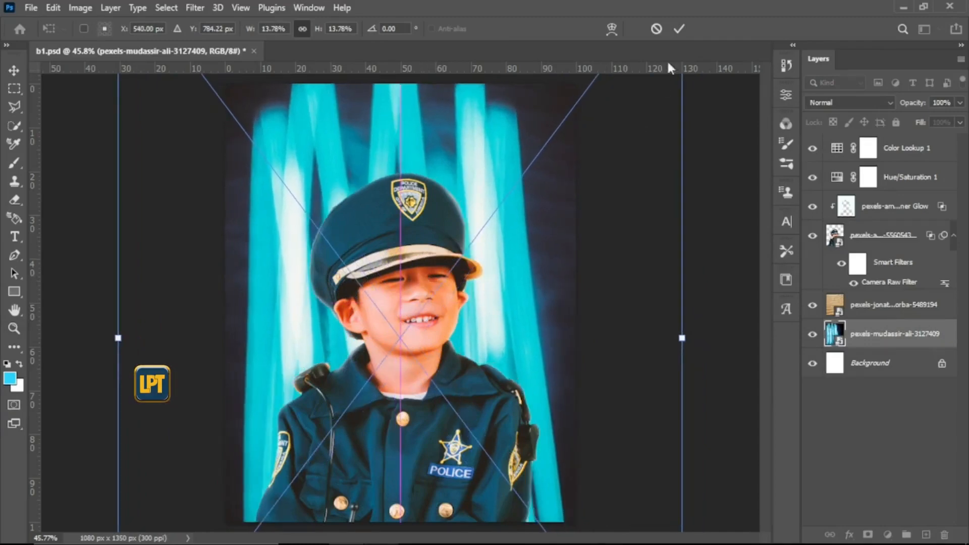
click(680, 27)
key(z)
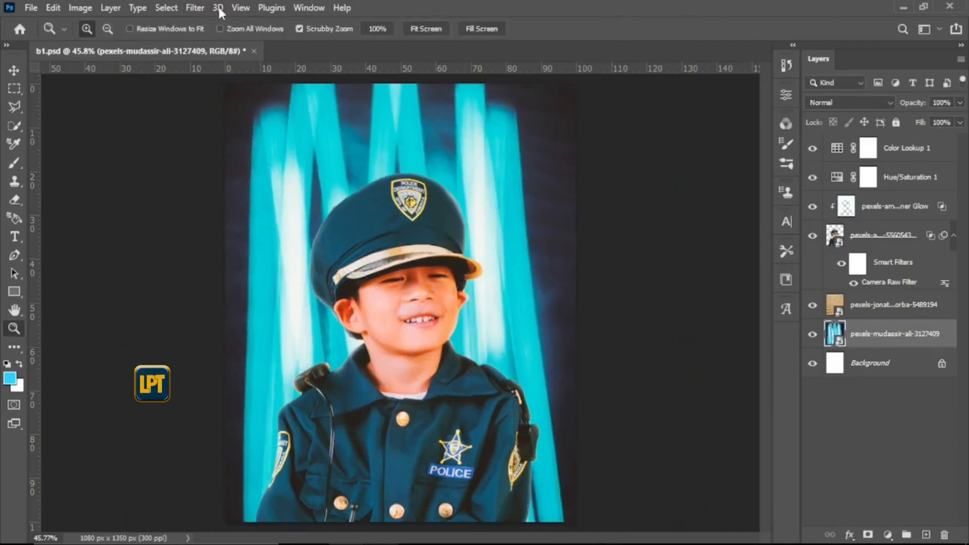
Step: Apply a Gaussian Blur with a radius of 7.8 pixels to the blue light background layer
click(194, 8)
mouse_move(235, 187)
click(394, 246)
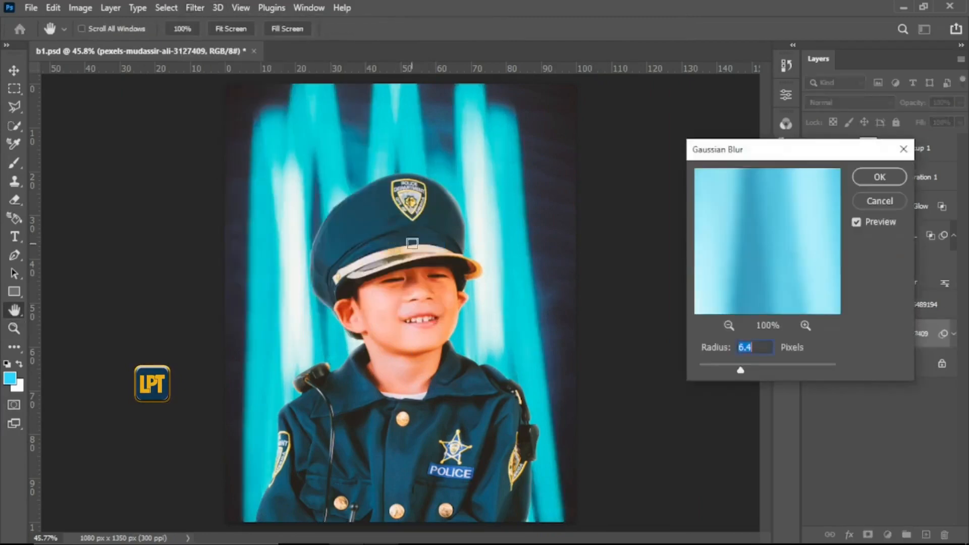
drag(742, 377, 745, 371)
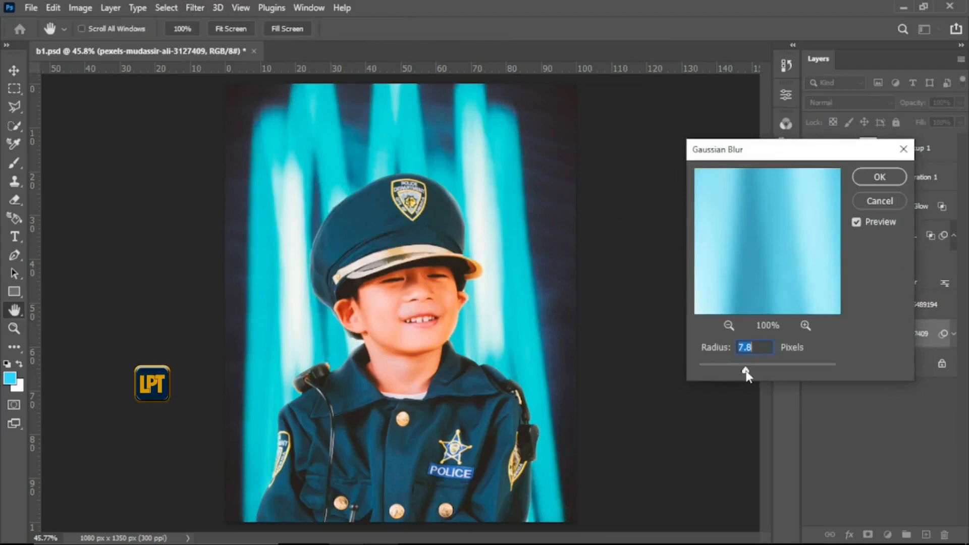
click(880, 177)
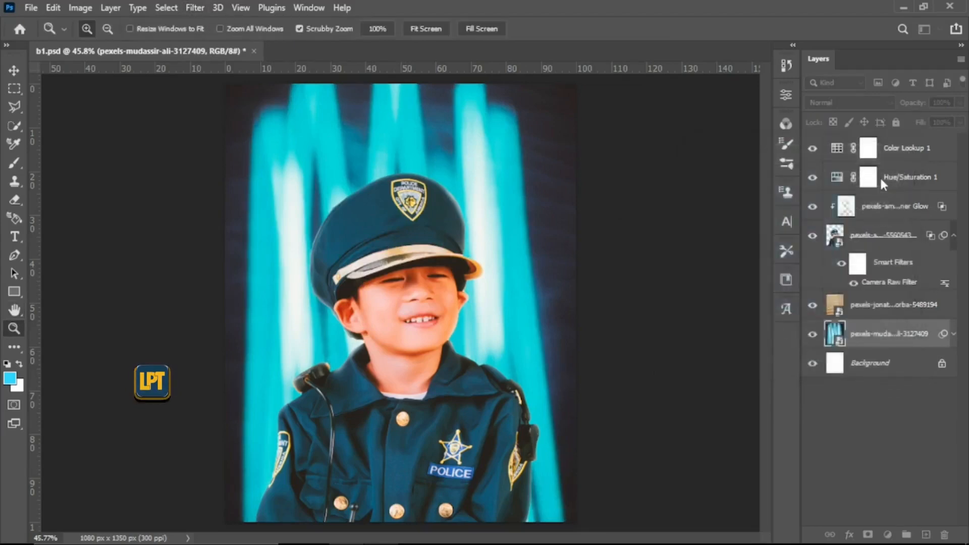
Step: Paint a soft blue glow with a 1400 px brush on a new layer above the background, using Screen at 37% opacity
click(925, 535)
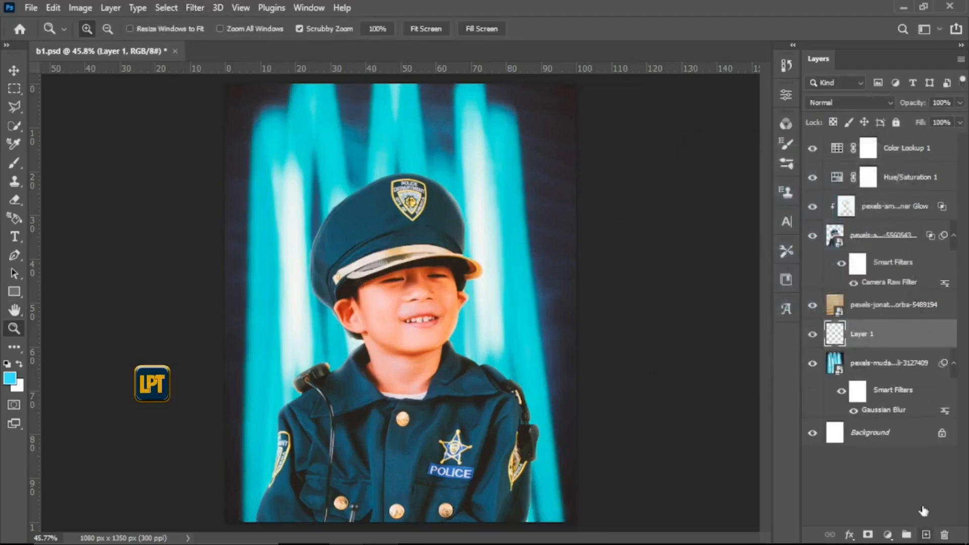
key(b)
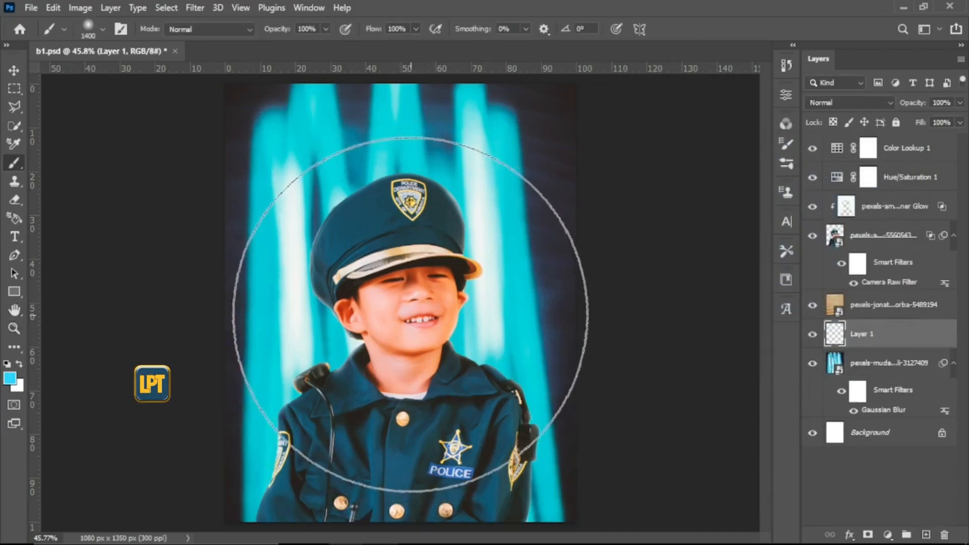
click(859, 100)
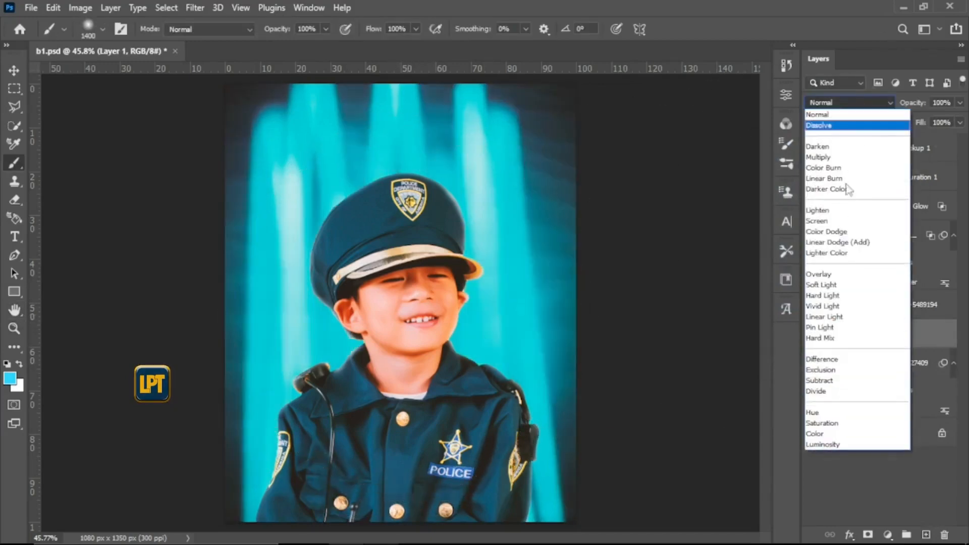
click(837, 222)
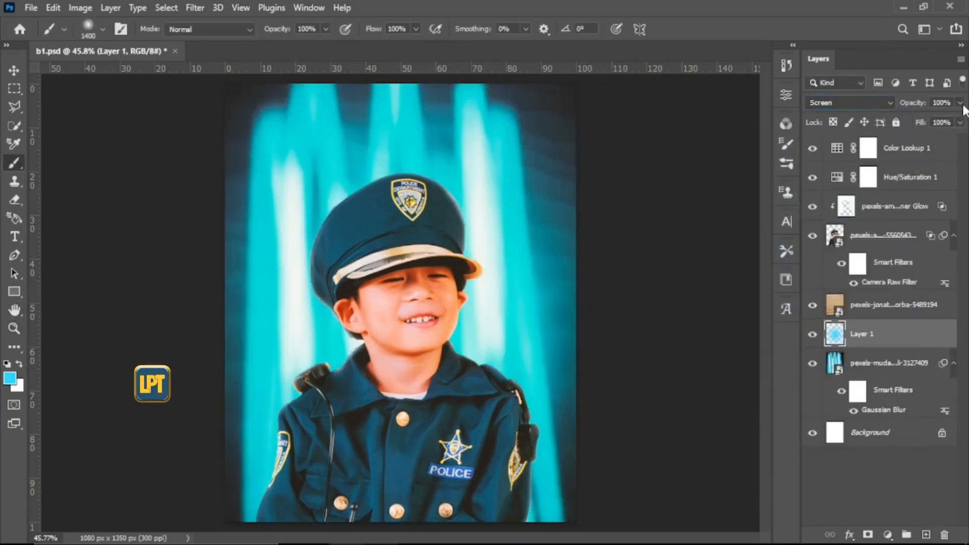
click(926, 117)
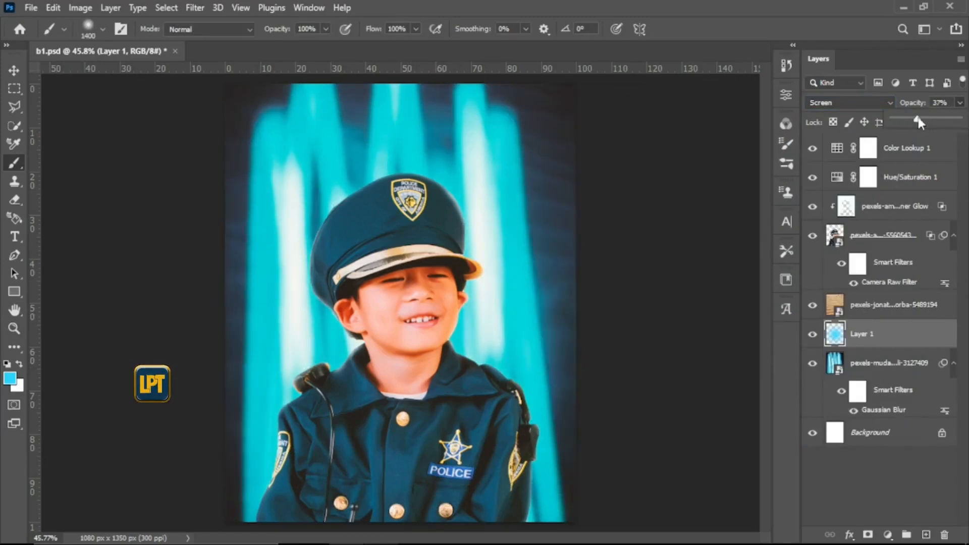
Step: Compare the image with the blue glow layer behind the boy hidden and shown
click(813, 339)
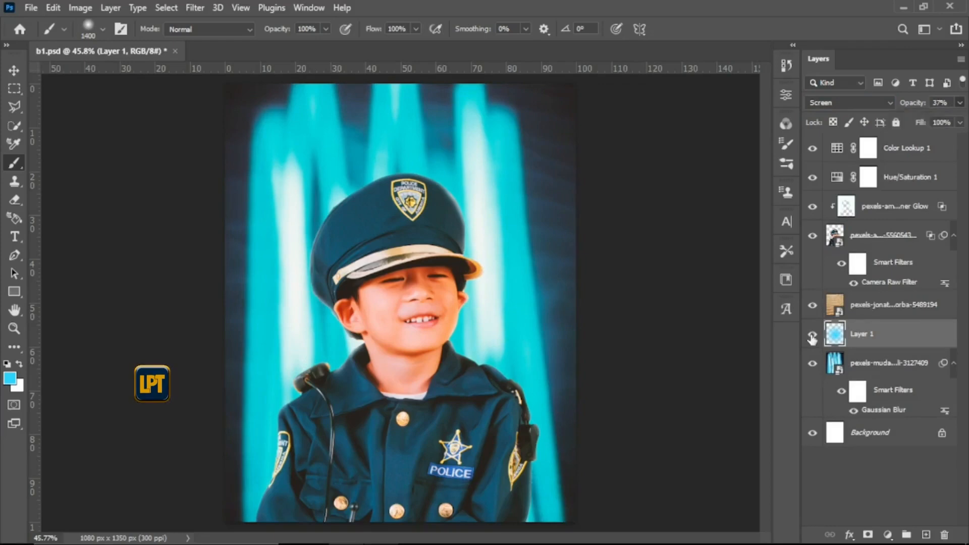
click(812, 338)
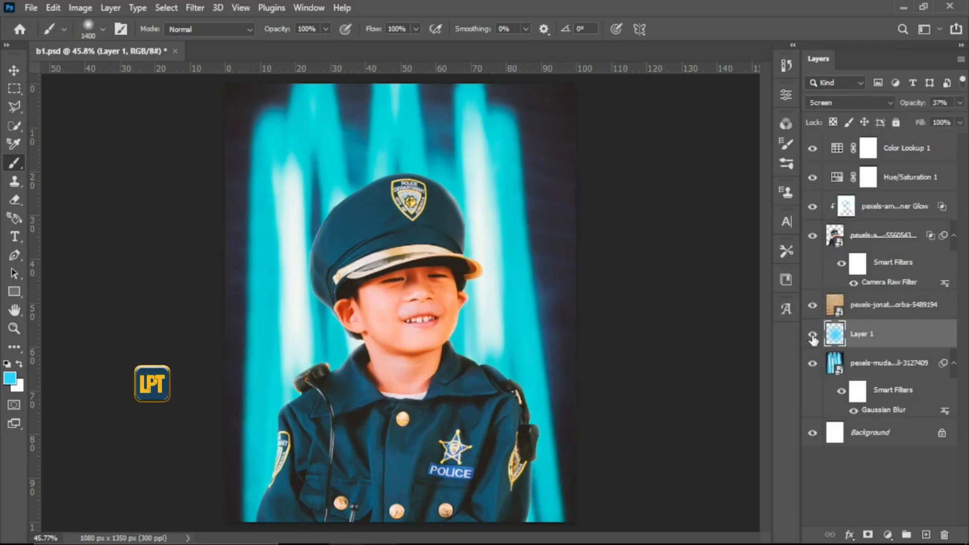
click(812, 336)
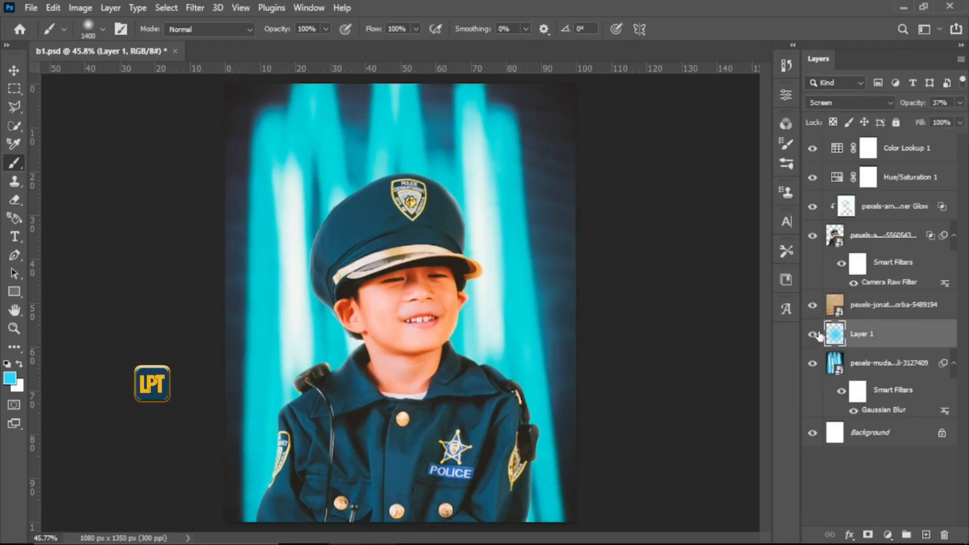
Step: Scale the boy layer and its clipped glow layer together to 120.15% and place them at X 540 px, Y 1160.27 px
click(14, 329)
click(434, 31)
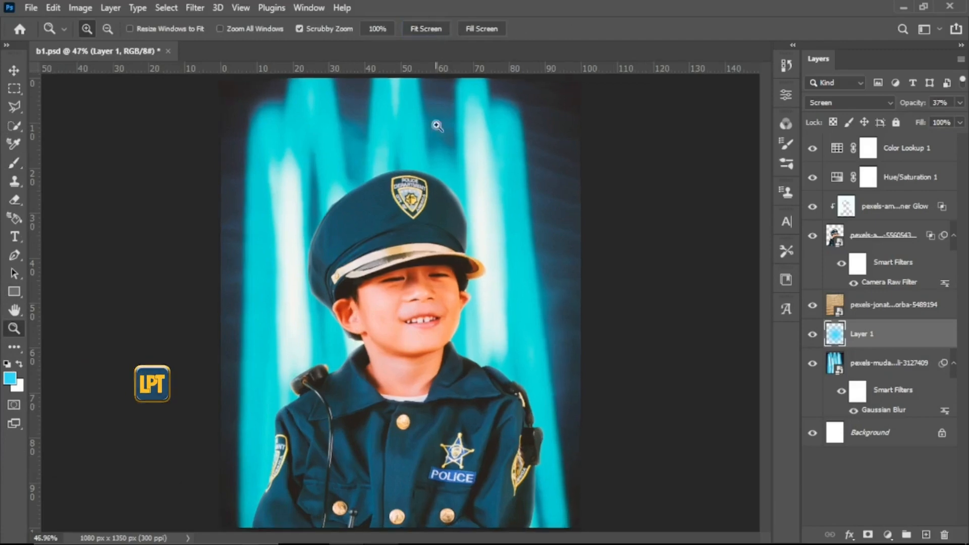
mouse_move(556, 210)
mouse_down()
mouse_move(543, 216)
mouse_move(552, 216)
mouse_up()
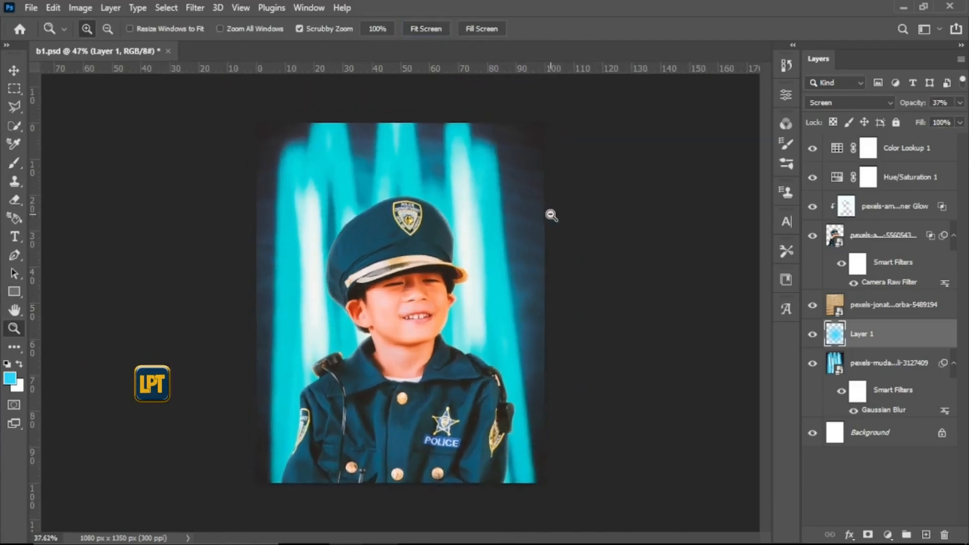
click(890, 240)
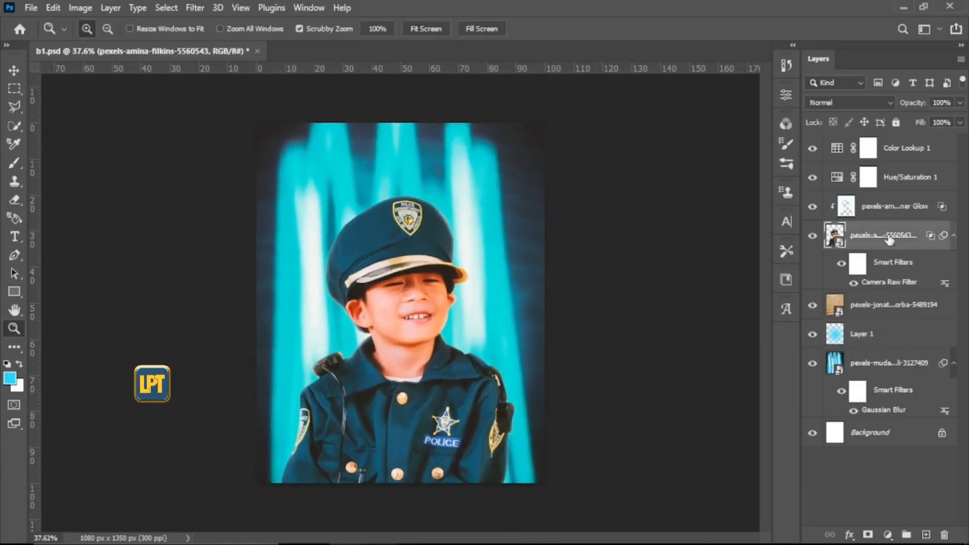
click(890, 215)
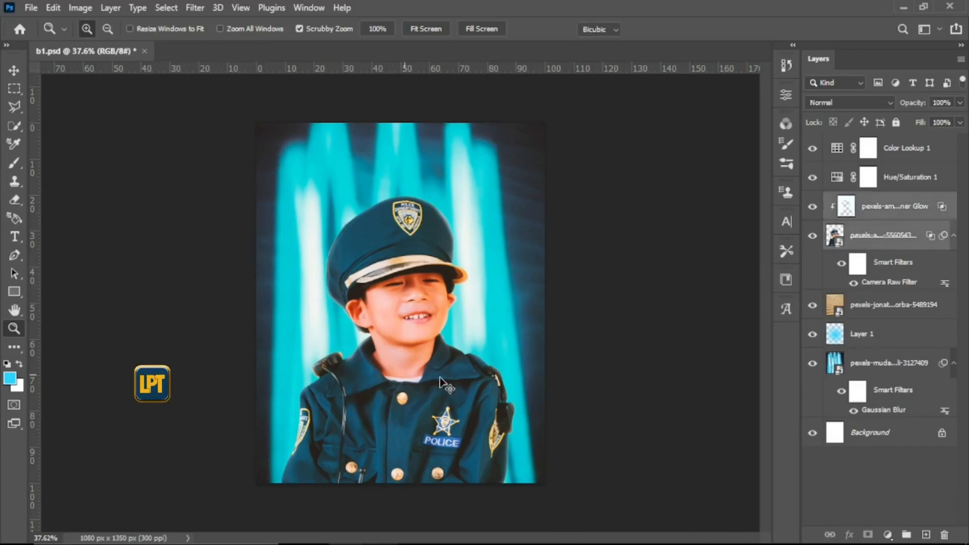
key(ctrl+t)
drag(543, 402, 579, 402)
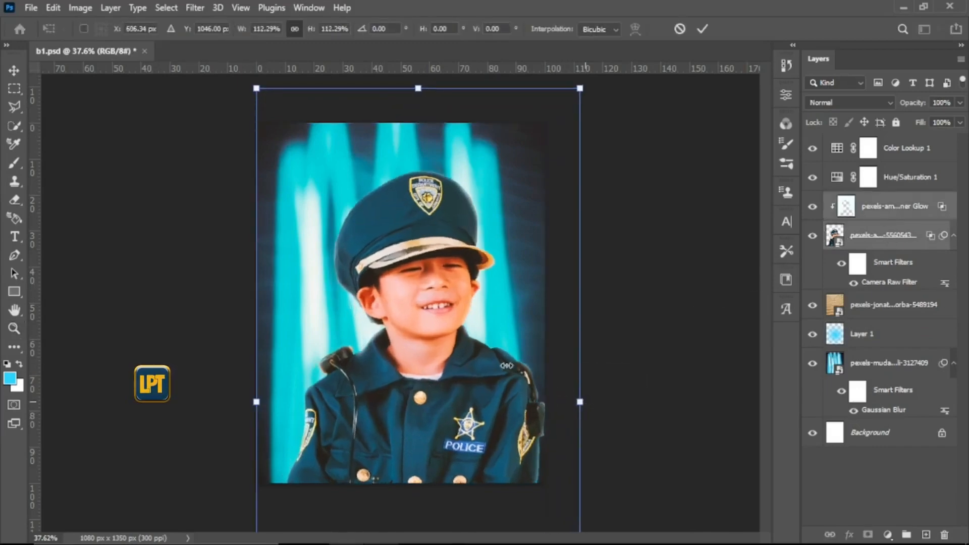
drag(499, 365, 482, 384)
drag(563, 420, 584, 417)
mouse_move(498, 392)
mouse_down()
mouse_move(488, 392)
mouse_move(489, 404)
mouse_up()
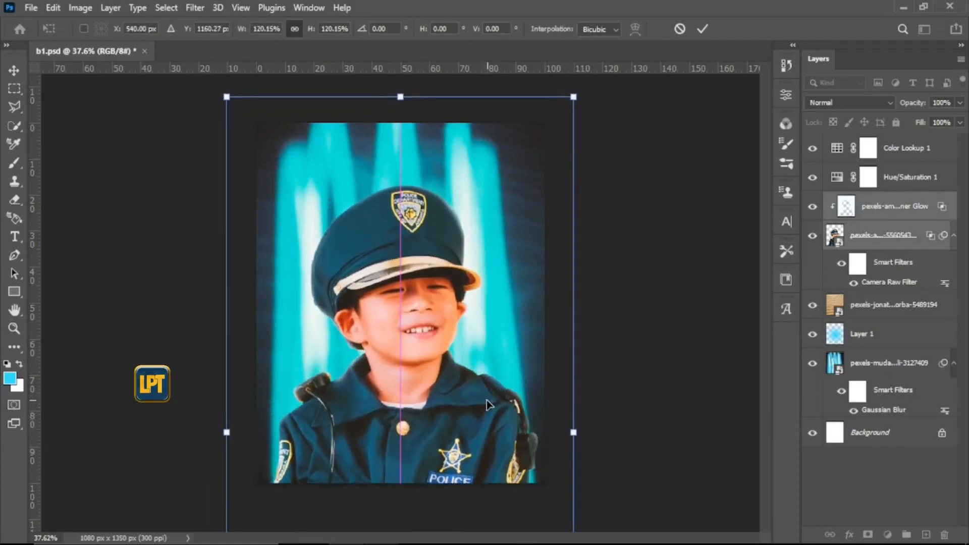
click(703, 29)
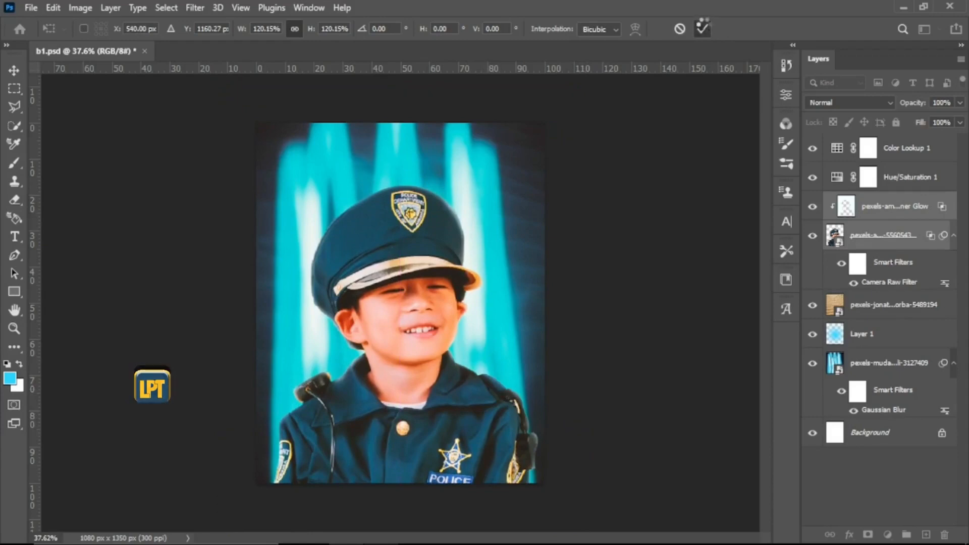
Step: Move the boy layer and its clipped glow layer straight up by about 2.9%
key(z)
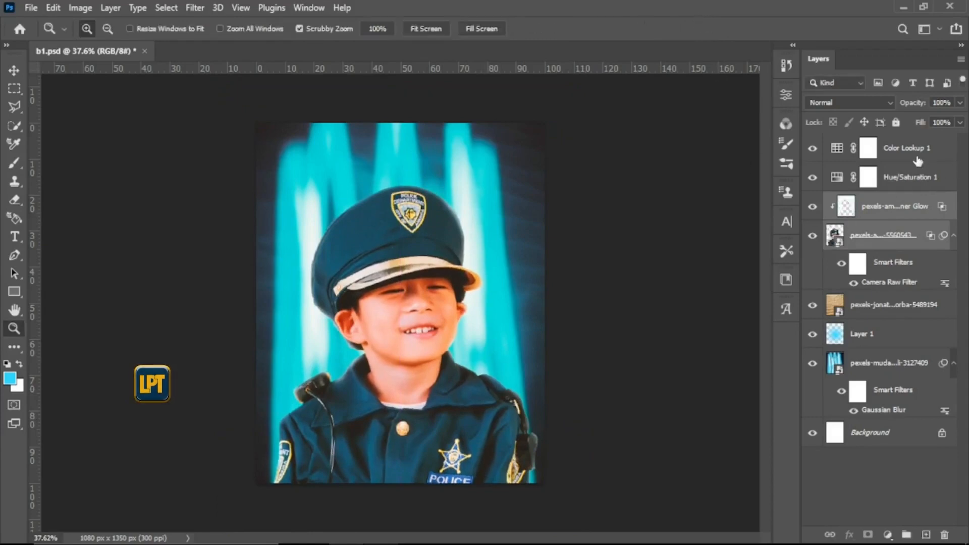
click(918, 161)
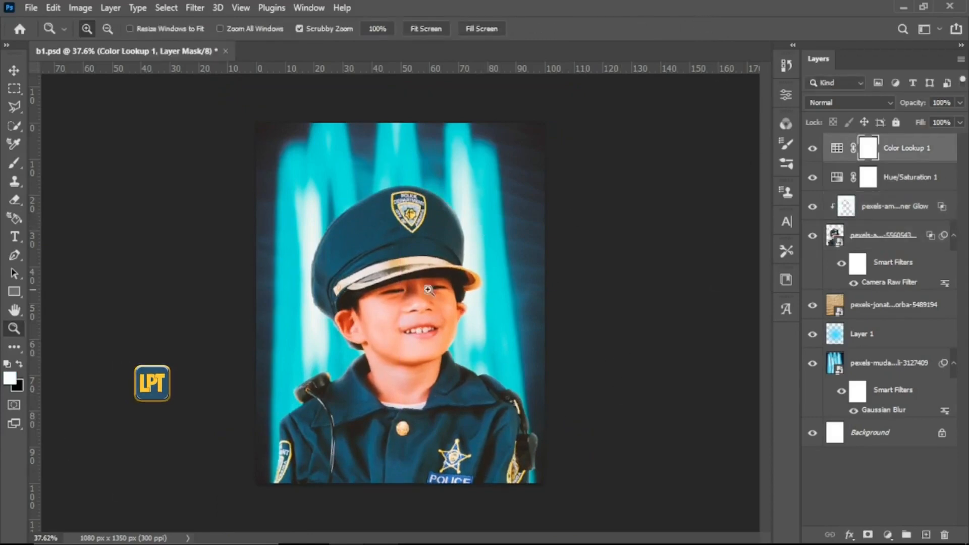
click(902, 215)
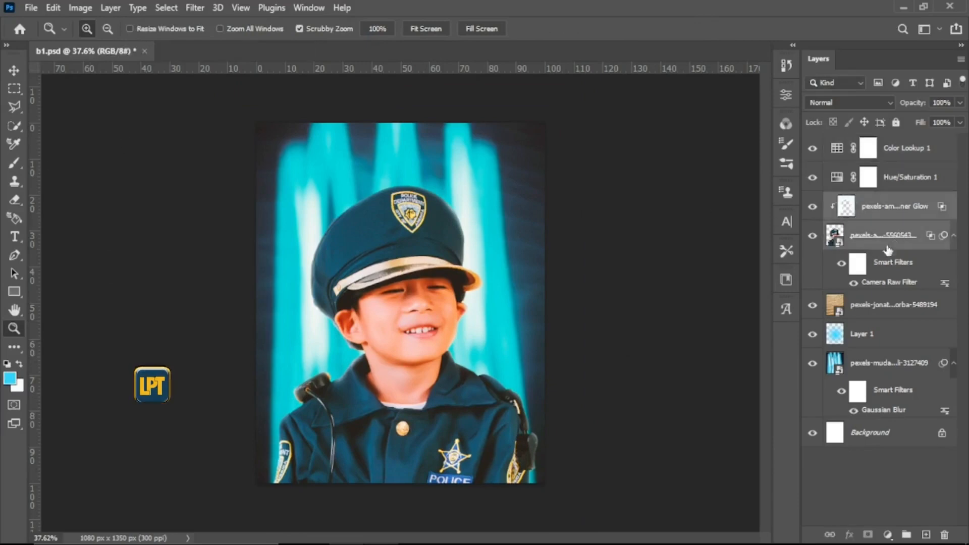
drag(406, 335, 409, 321)
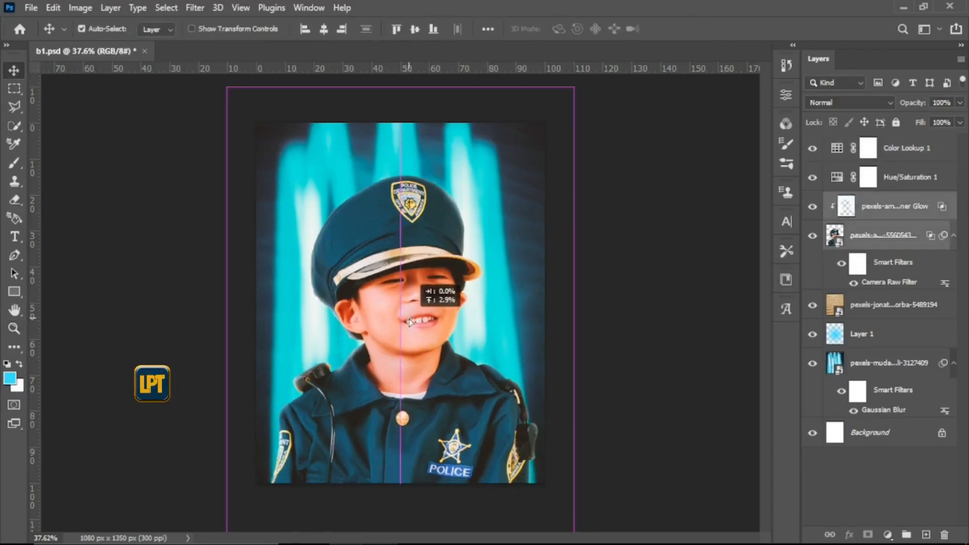
Step: Stamp all visible layers onto a new layer at the top of the stack and open it in the Camera Raw Filter
click(931, 160)
key(ctrl+shift+alt+n)
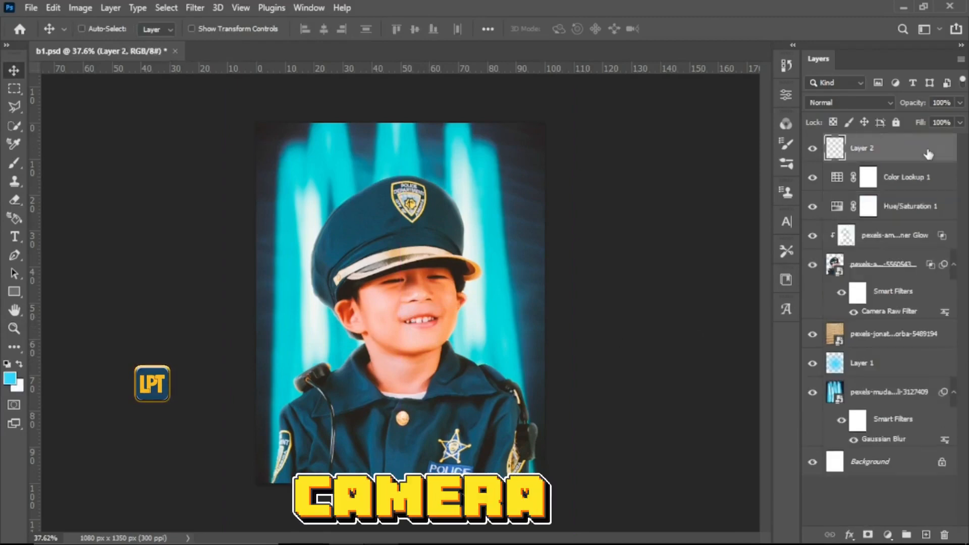
key(ctrl+shift+alt+e)
click(195, 8)
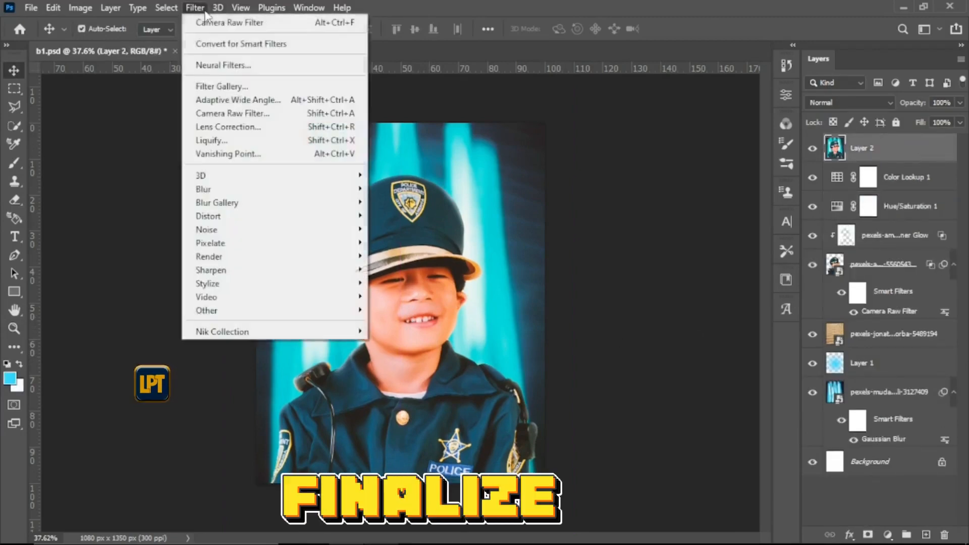
click(215, 114)
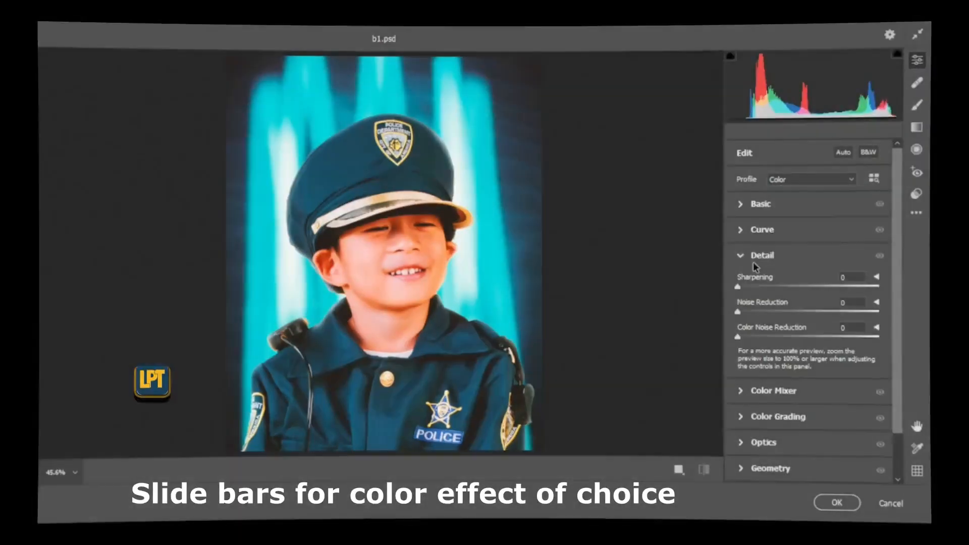
Step: Raise the basic Contrast to +22 and show the before and after previews side by side
click(767, 254)
click(768, 197)
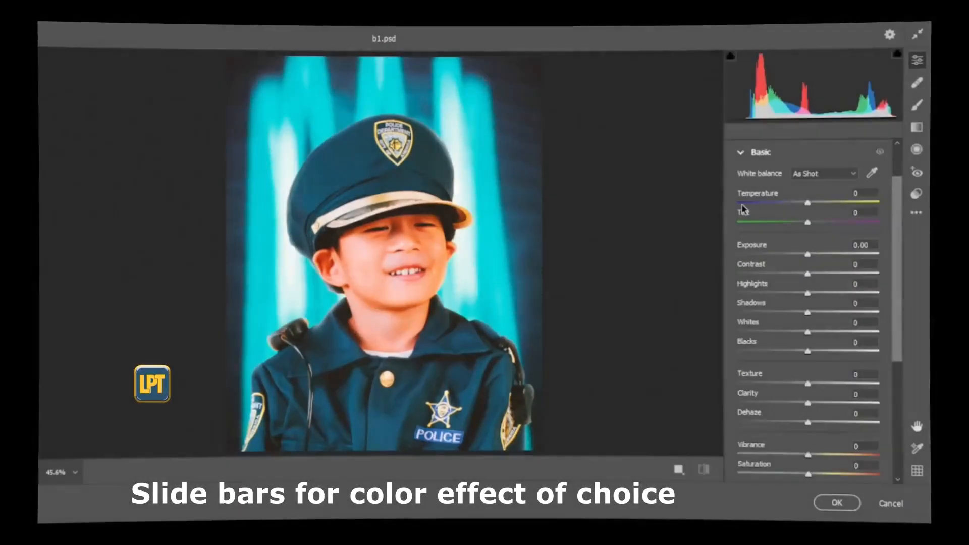
drag(807, 274, 823, 274)
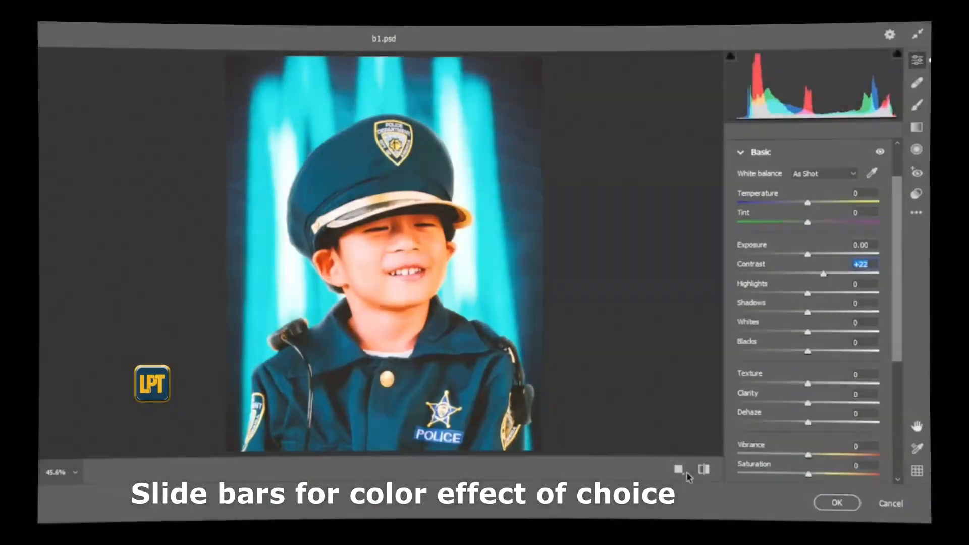
click(679, 470)
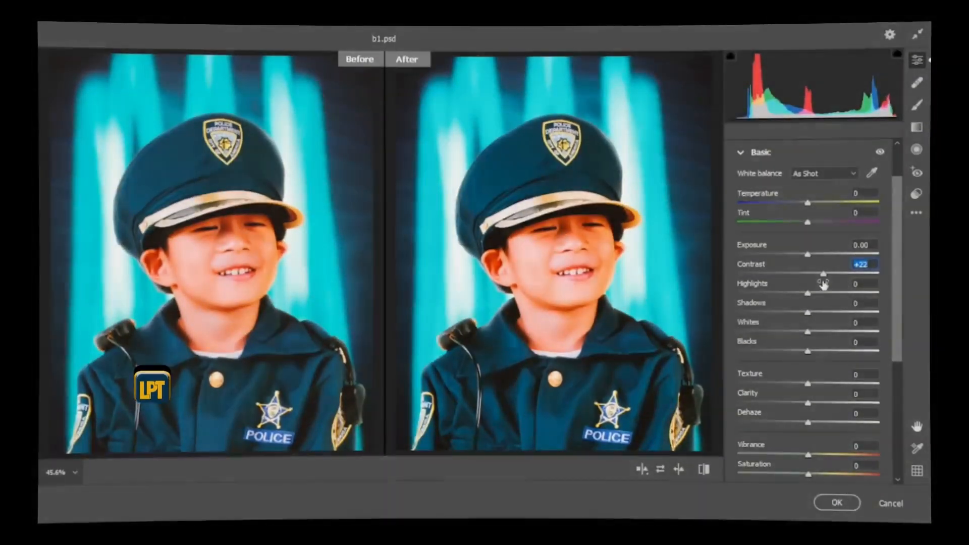
Step: Reduce the Contrast slightly, then set Blacks to +11 and Clarity to -3
drag(823, 274, 819, 273)
drag(808, 328, 806, 402)
double_click(809, 385)
Step: Set the Vignetting effect to -1 and apply the Camera Raw adjustments to the merged layer
drag(896, 355, 900, 413)
scroll(900, 412, down, 3)
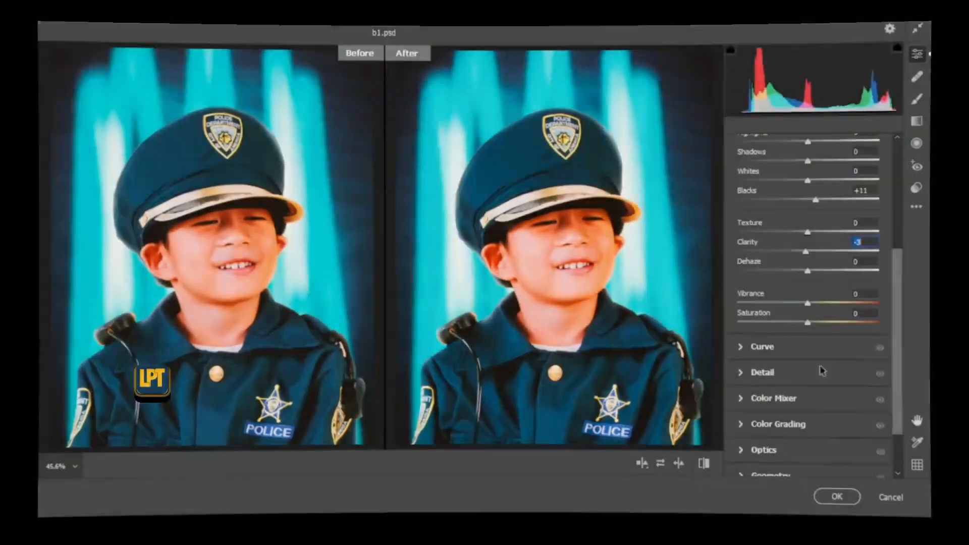
scroll(772, 445, down, 3)
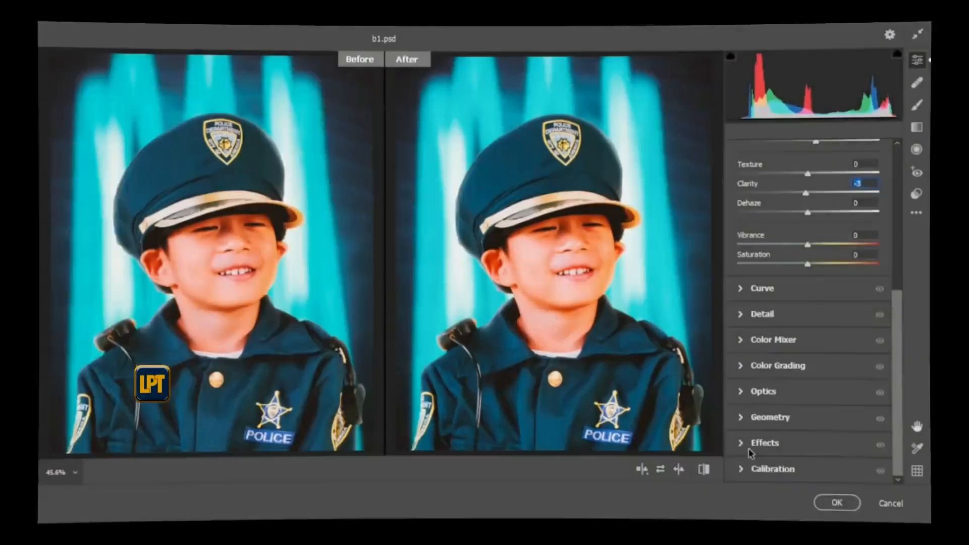
click(750, 446)
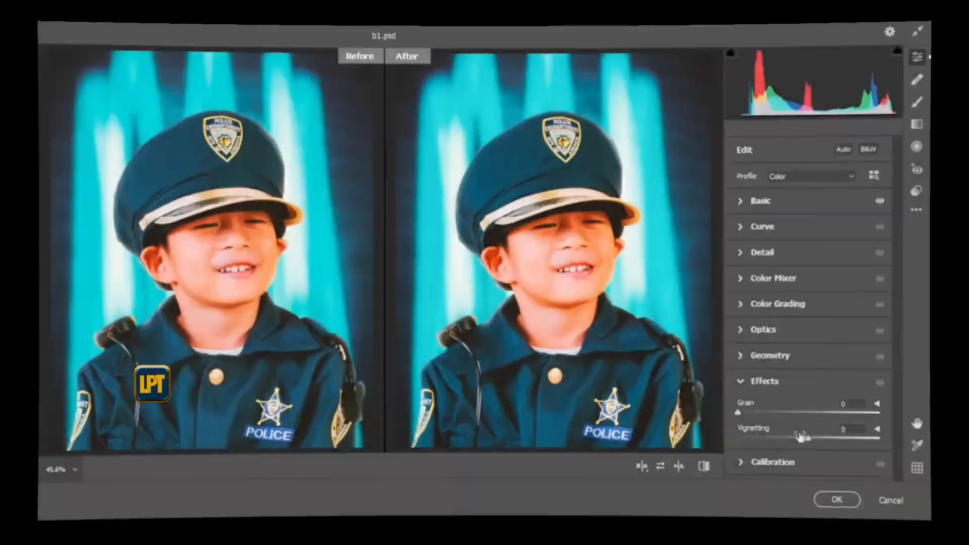
mouse_move(809, 444)
mouse_down()
mouse_move(800, 444)
mouse_move(824, 445)
mouse_move(814, 447)
mouse_up()
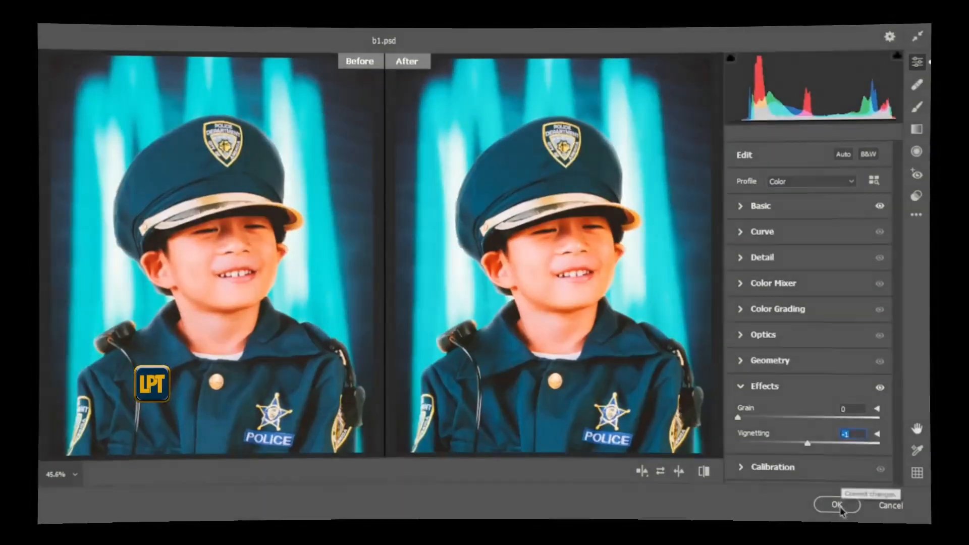
click(838, 504)
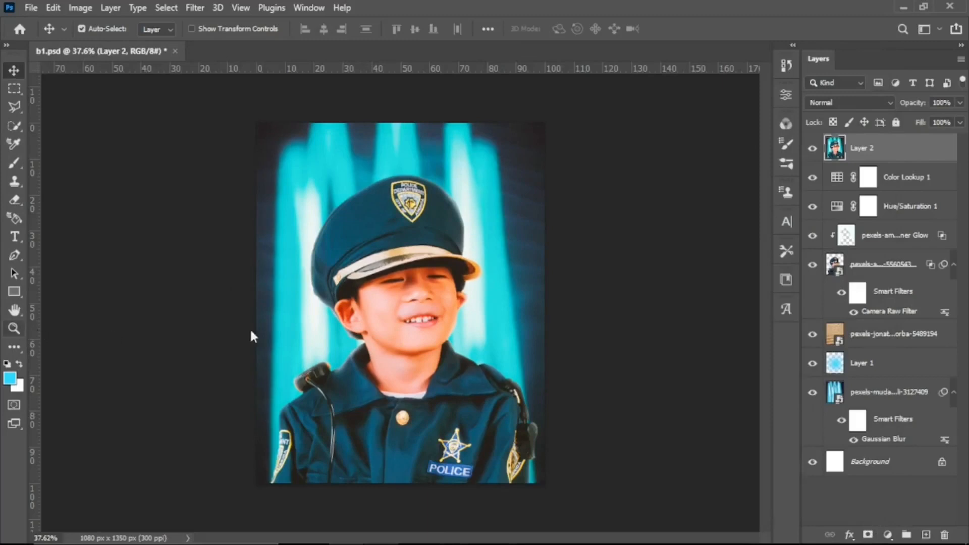
drag(475, 299, 435, 315)
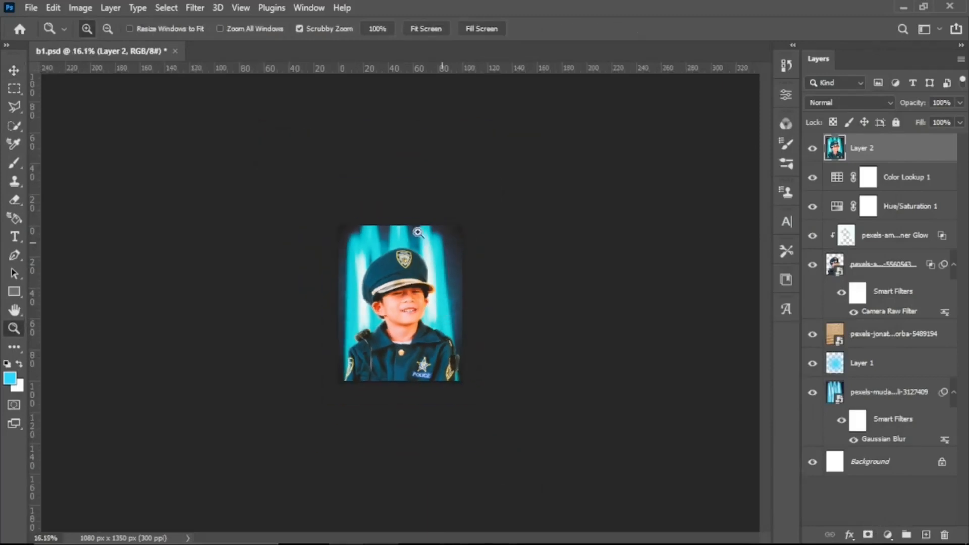
drag(440, 231, 485, 222)
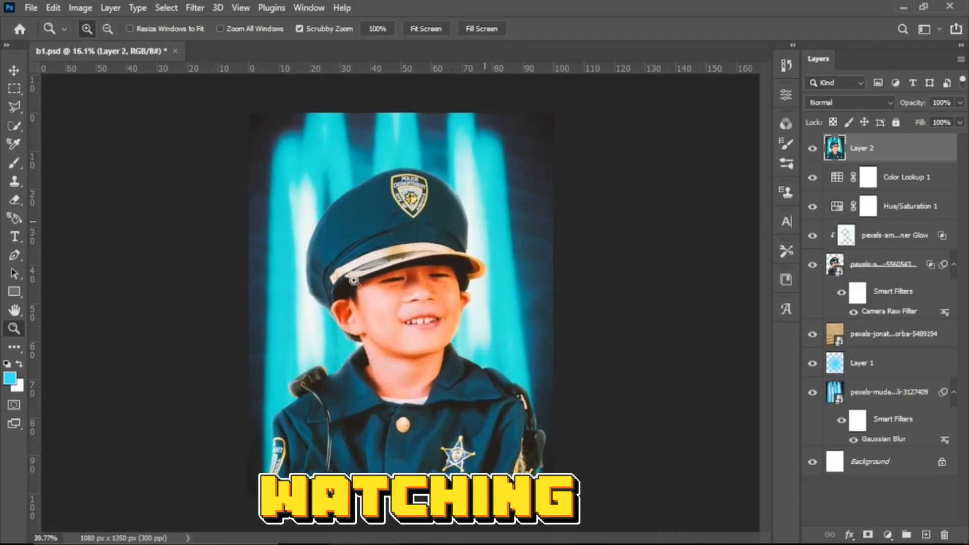
click(14, 70)
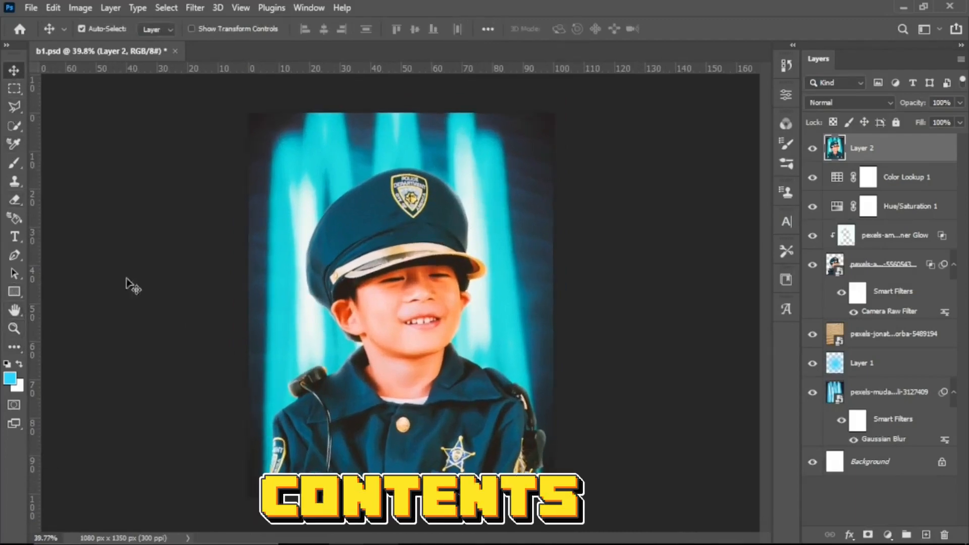